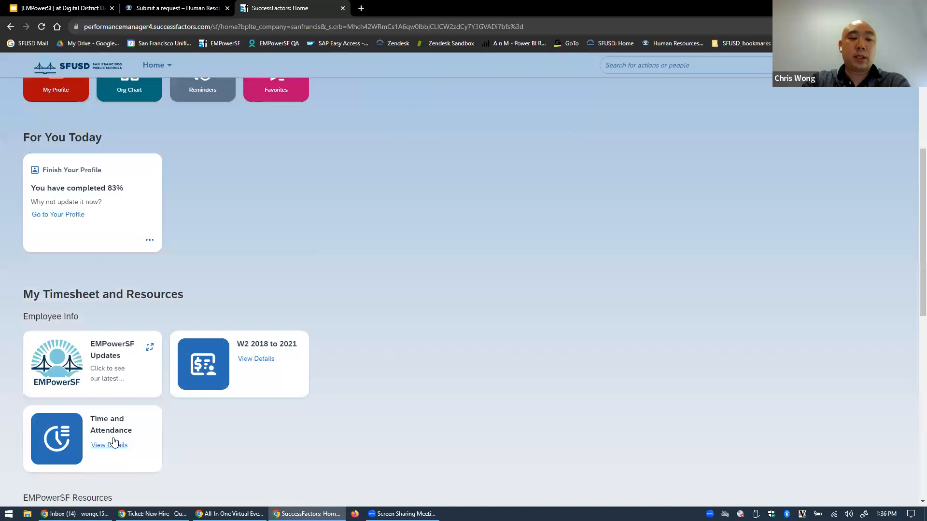
Open Time and Attendance from SAP SuccessFactors, then My Timesheet for 08/02–08/15/2023
click(107, 429)
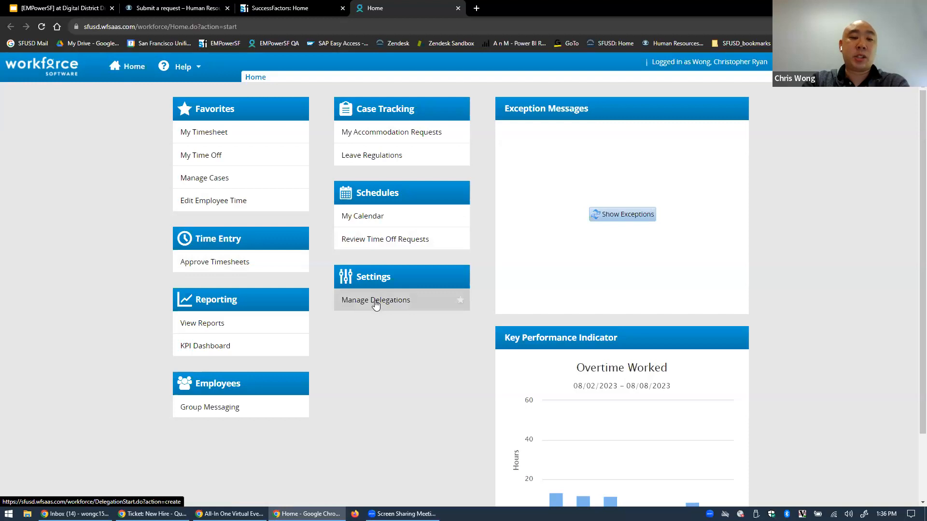
click(213, 135)
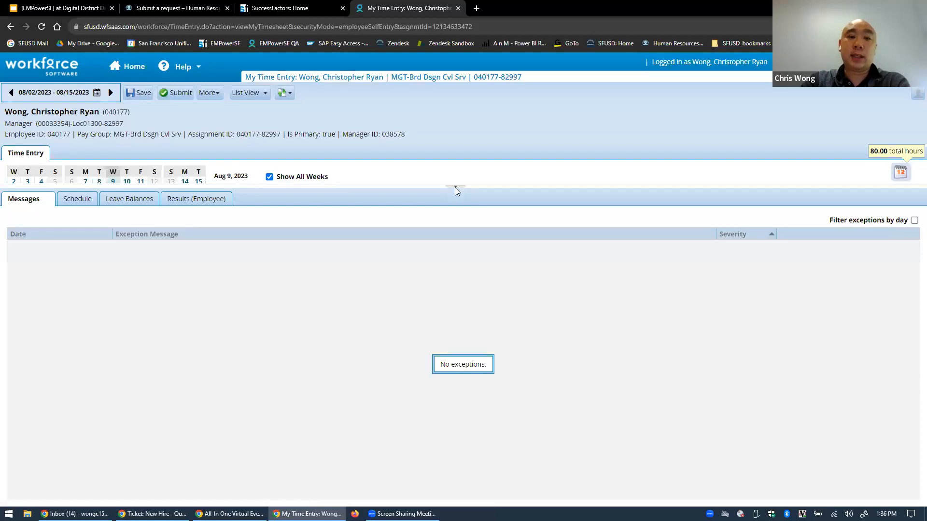
Collapse the Messages pane and review the 8.00-hour weekday Work entries across the grid
click(455, 187)
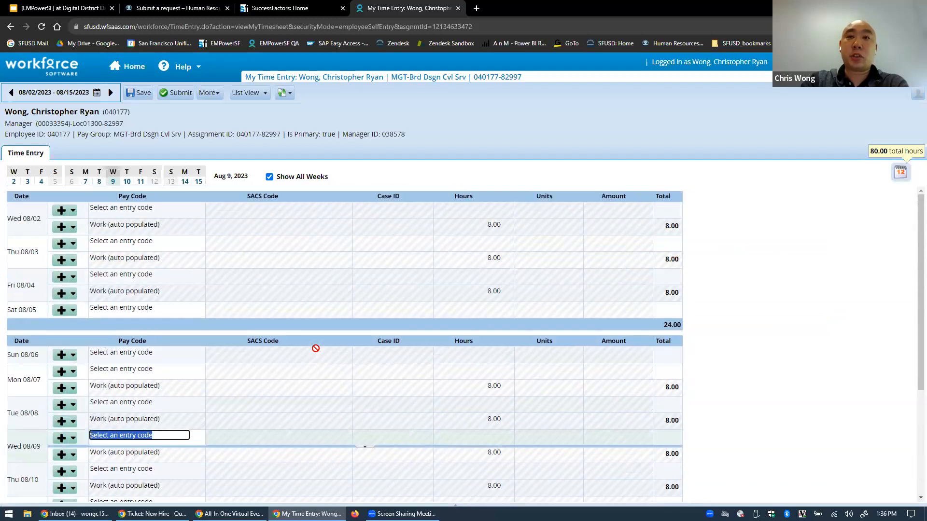
click(158, 259)
click(267, 291)
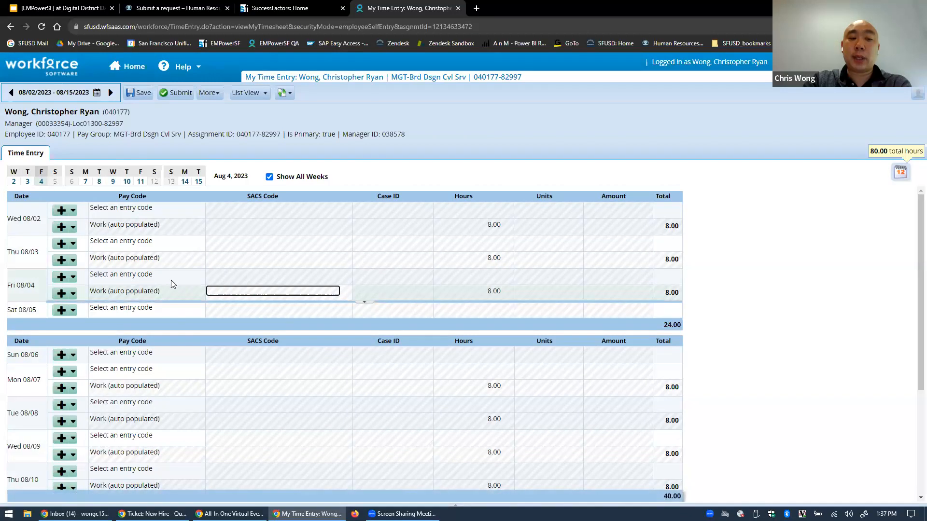
click(105, 268)
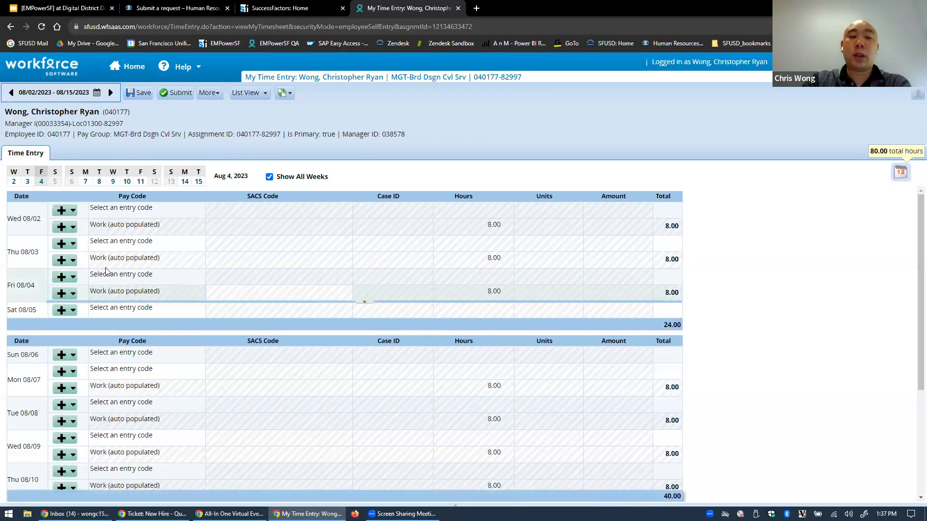
click(175, 260)
click(480, 255)
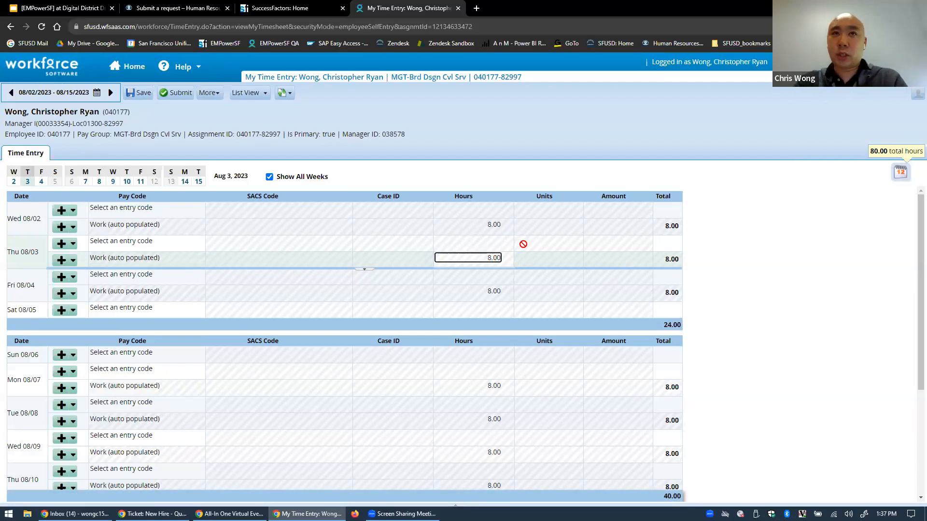
click(526, 258)
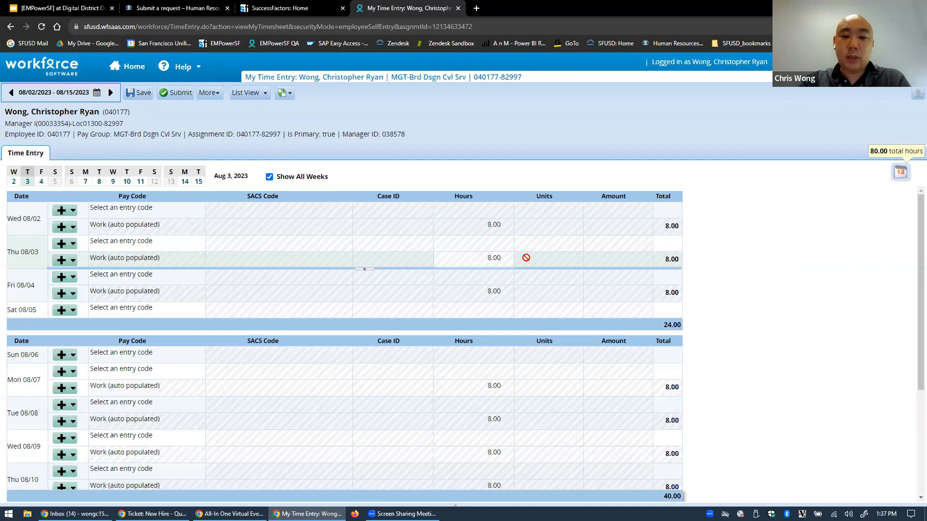
scroll(352, 350, down, 3)
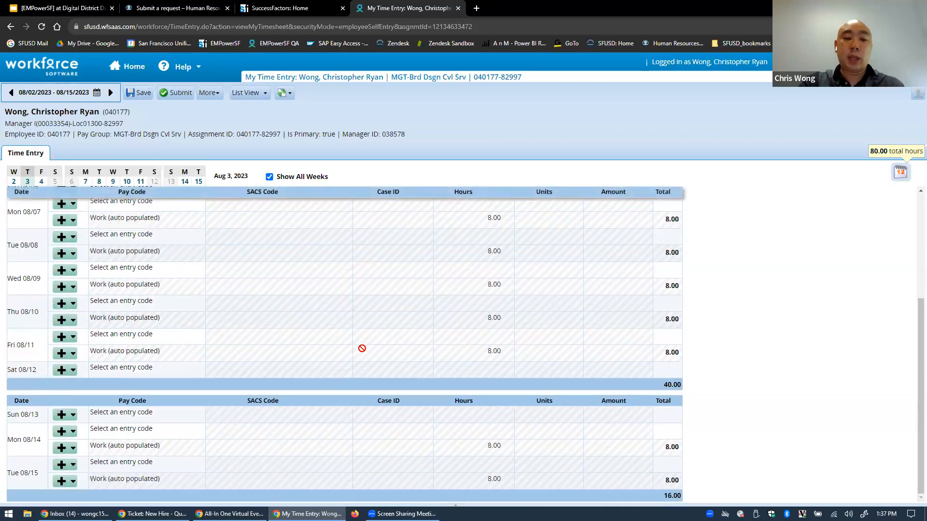
scroll(383, 353, up, 4)
scroll(249, 270, down, 4)
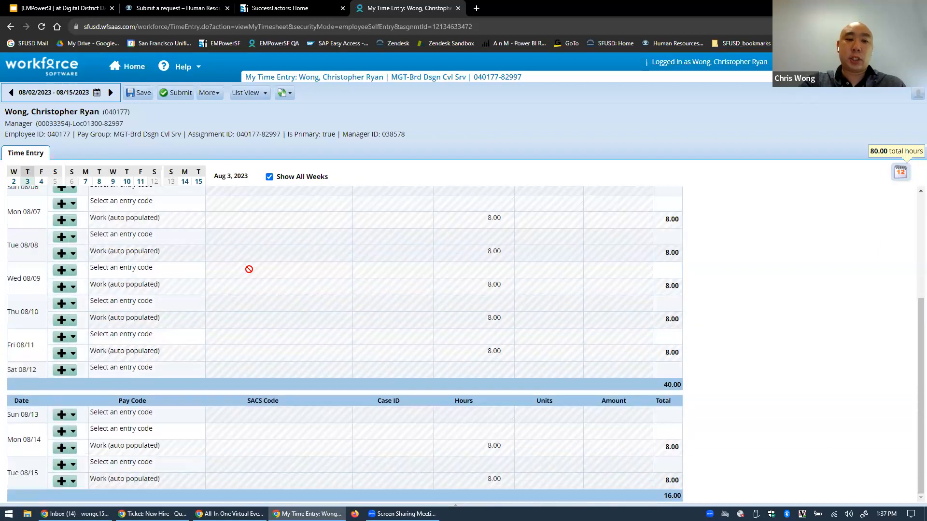
Submit the 80.00-hour timesheet, attesting the hours shown were worked
click(177, 93)
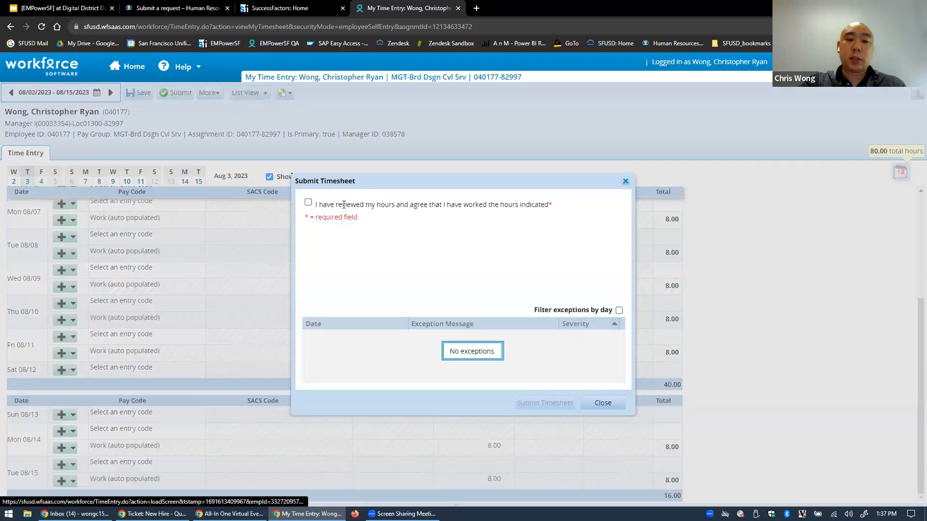
click(308, 203)
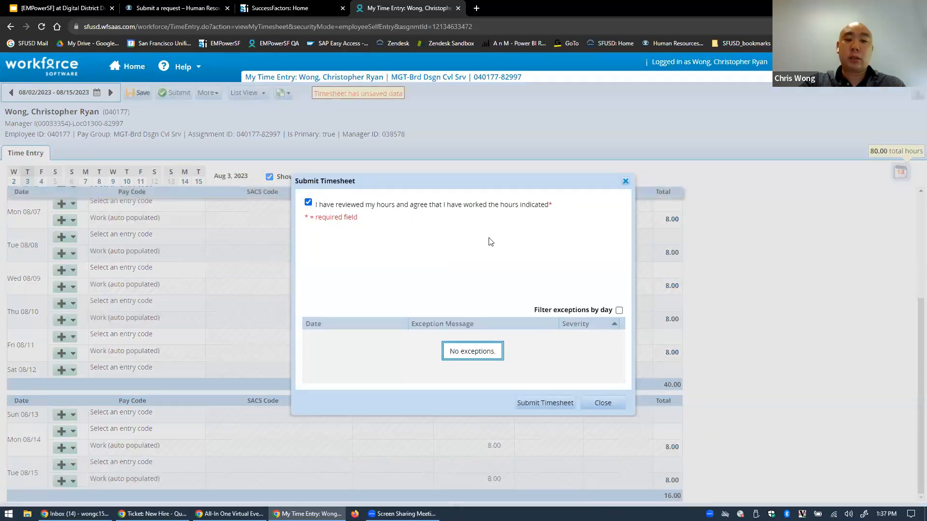
click(544, 403)
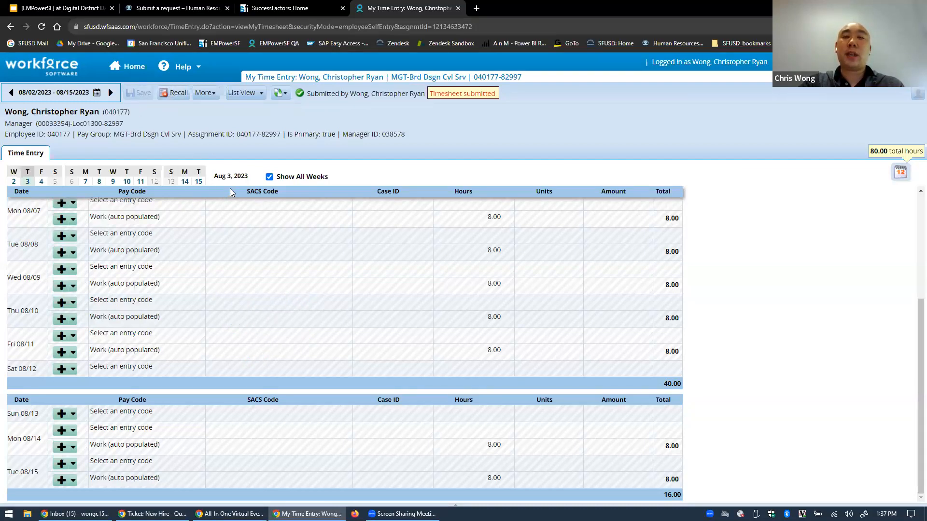
Recall the submitted timesheet and save it, leaving a Data saved status at 80.00 hours
click(176, 94)
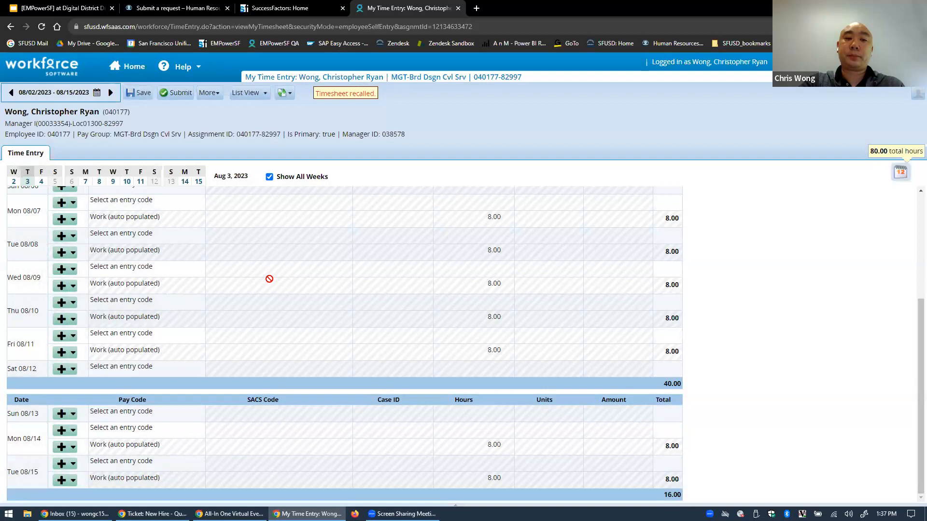
click(139, 92)
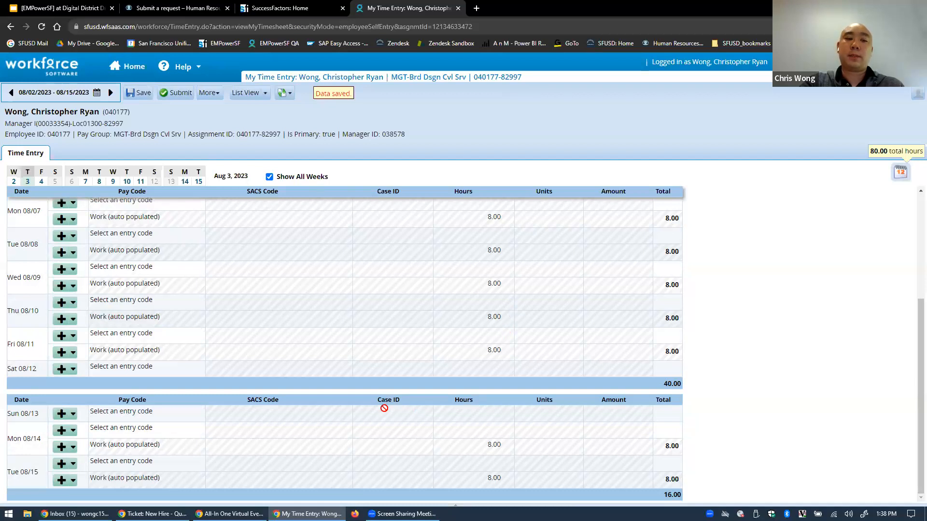
scroll(315, 408, up, 3)
scroll(316, 406, down, 3)
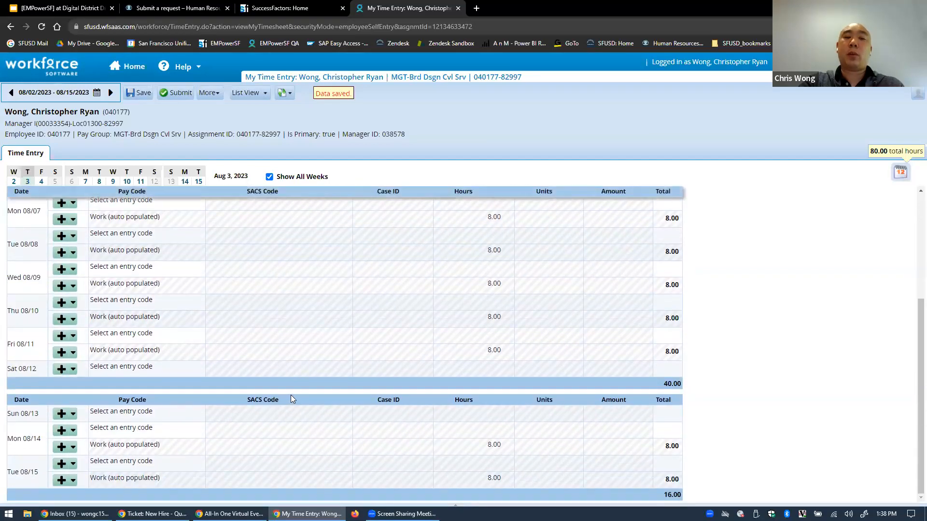
click(189, 317)
click(166, 286)
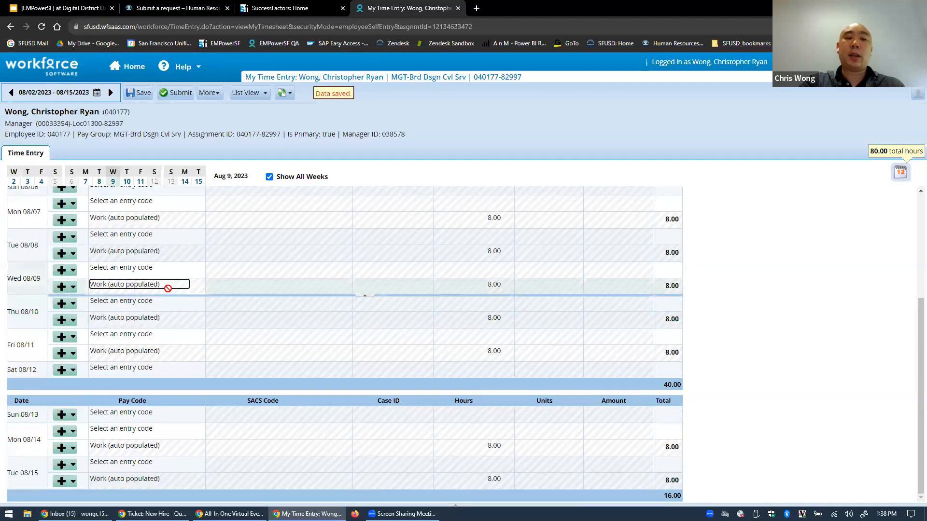
click(149, 319)
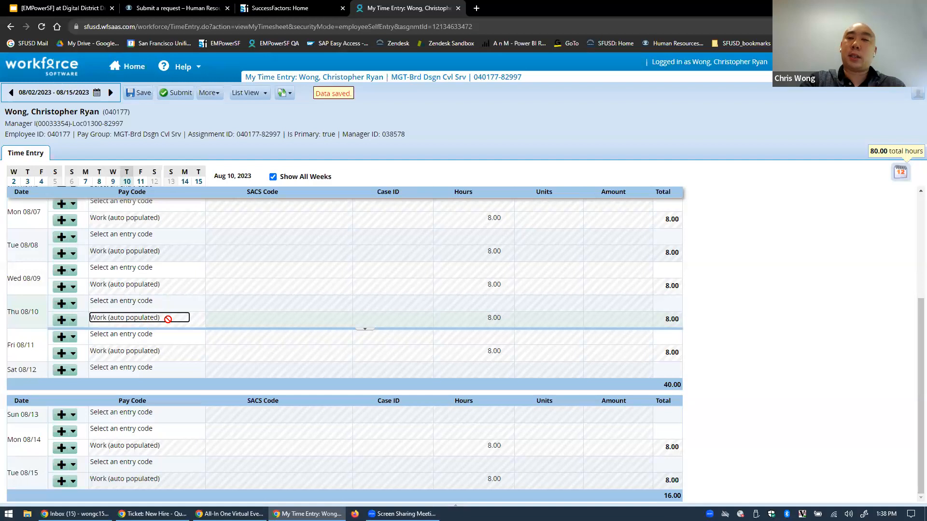
click(62, 320)
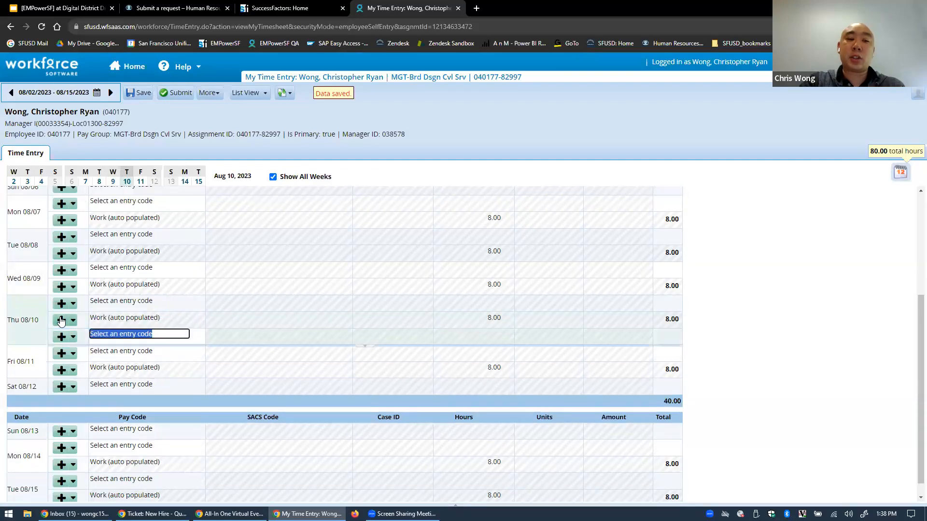
click(194, 335)
click(73, 337)
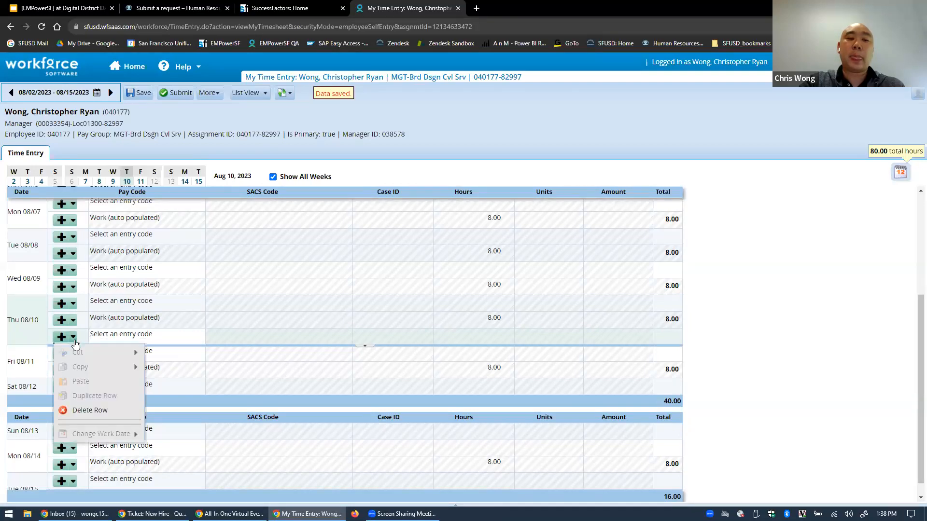
click(98, 410)
click(237, 323)
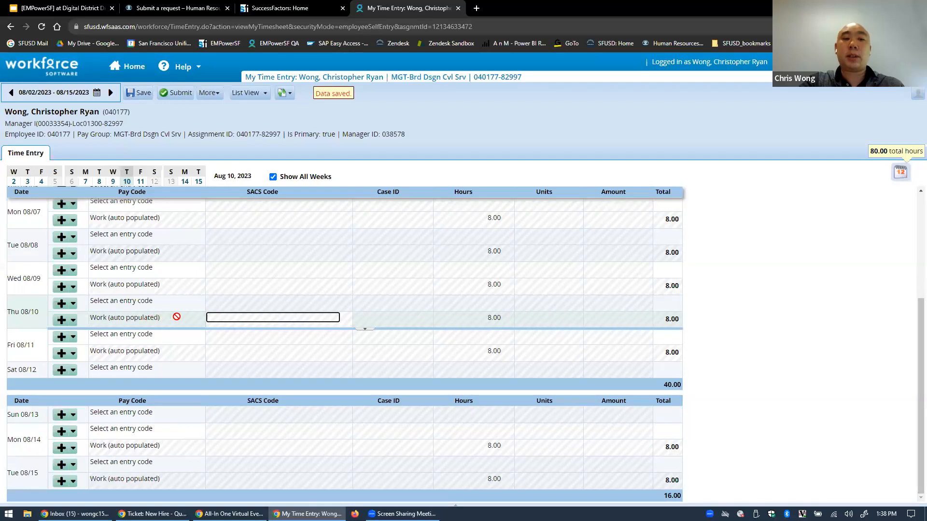
click(145, 319)
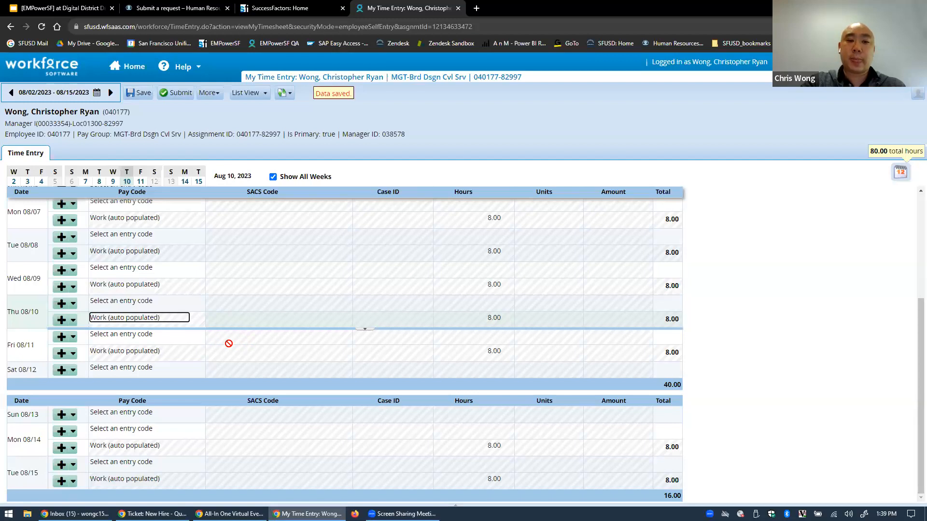
Scroll to the top of the saved timesheet and return to the Workforce Home page
scroll(256, 391, up, 5)
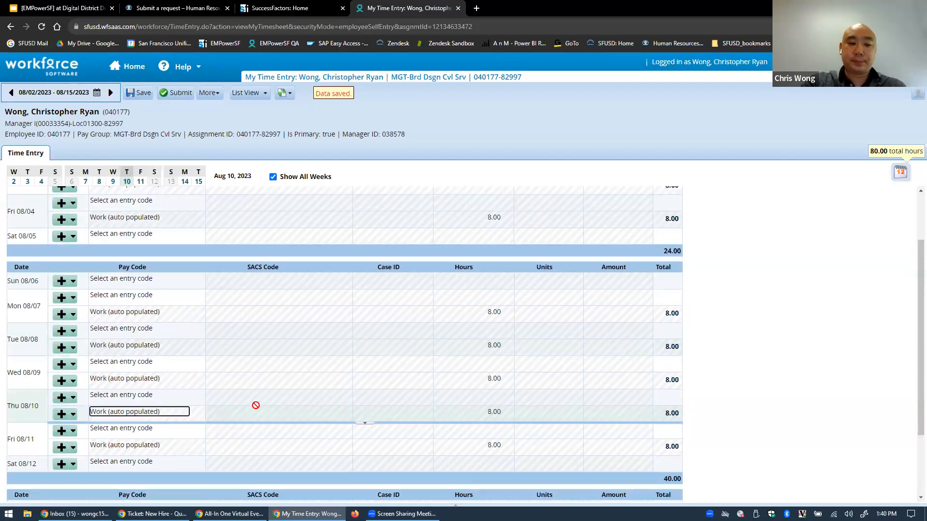
click(126, 68)
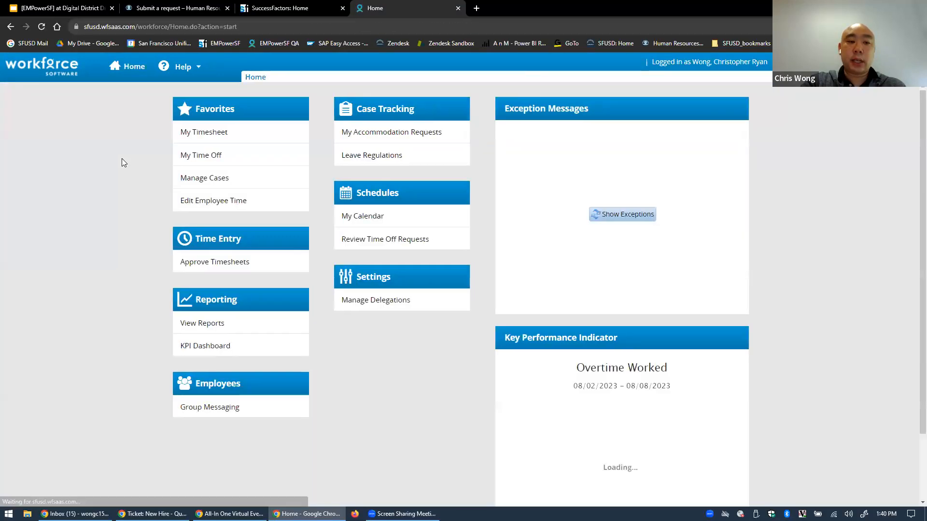
Open Edit Employee Time and search Find Employees by the employee's last and first name
click(216, 200)
click(72, 150)
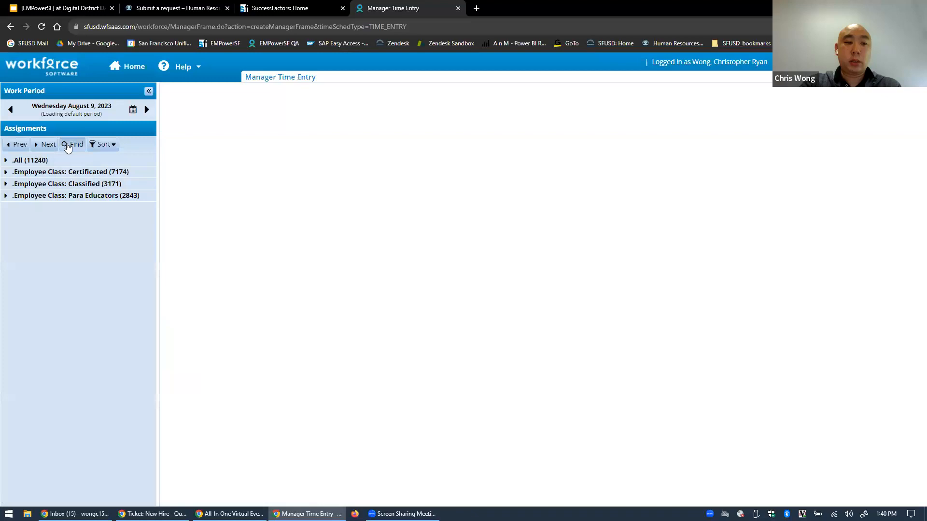
click(427, 233)
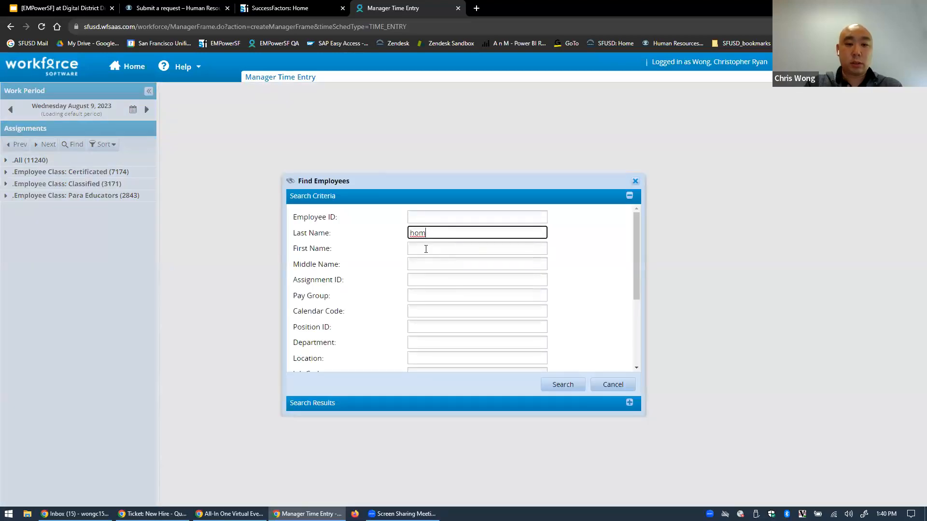
click(426, 249)
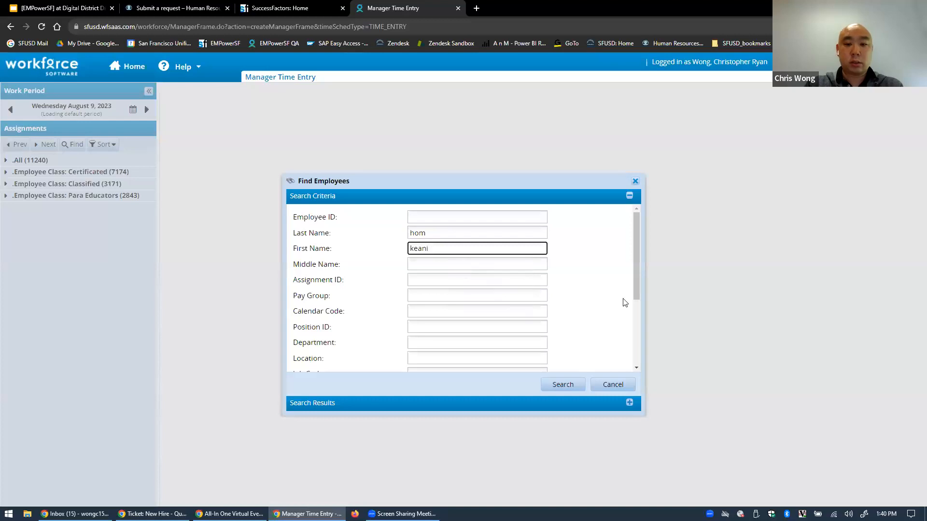
click(561, 385)
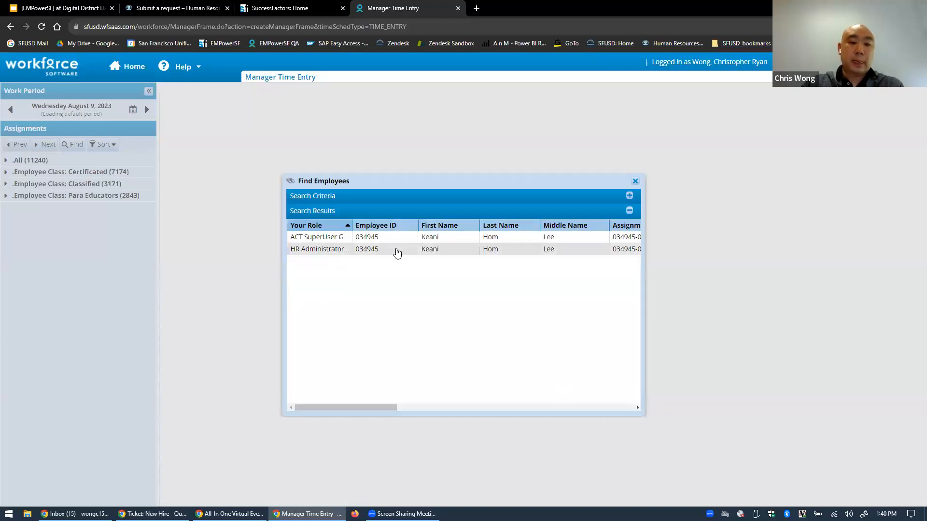
Open the found employee's 08/02–08/15 timesheet and scroll to its last week, totaling 77.00 hours
double_click(395, 251)
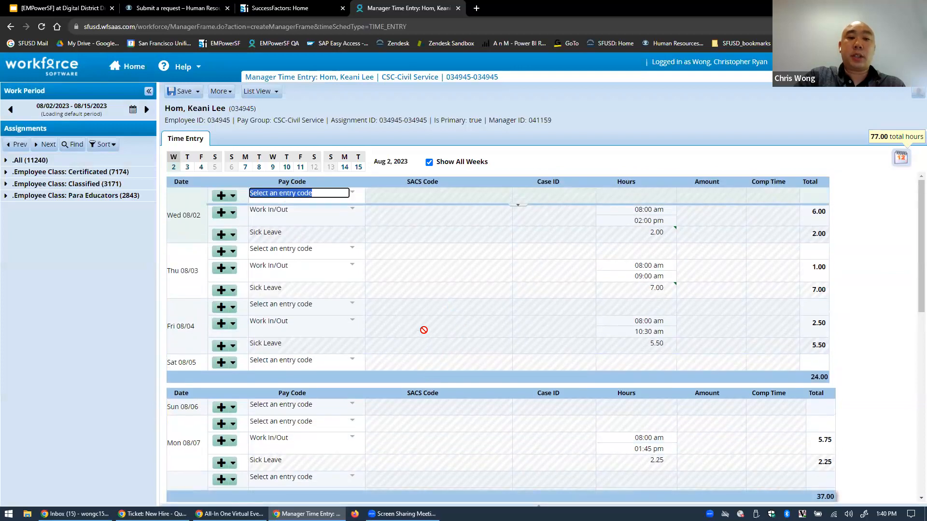
scroll(371, 359, down, 10)
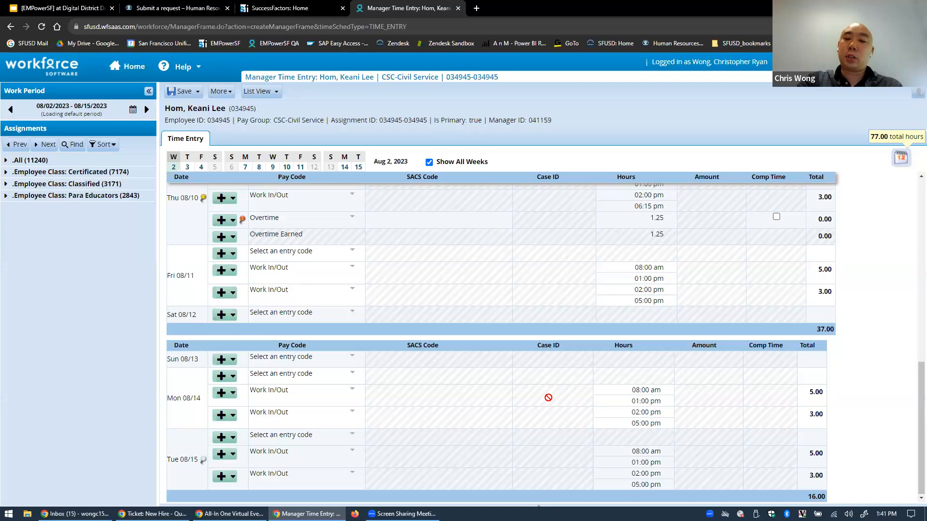
click(626, 389)
drag(627, 389, 642, 400)
click(699, 396)
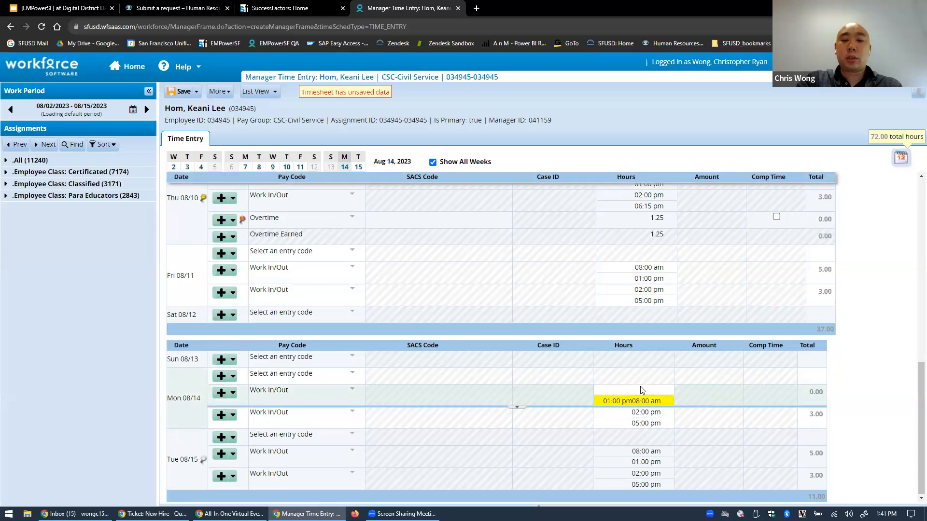
click(661, 402)
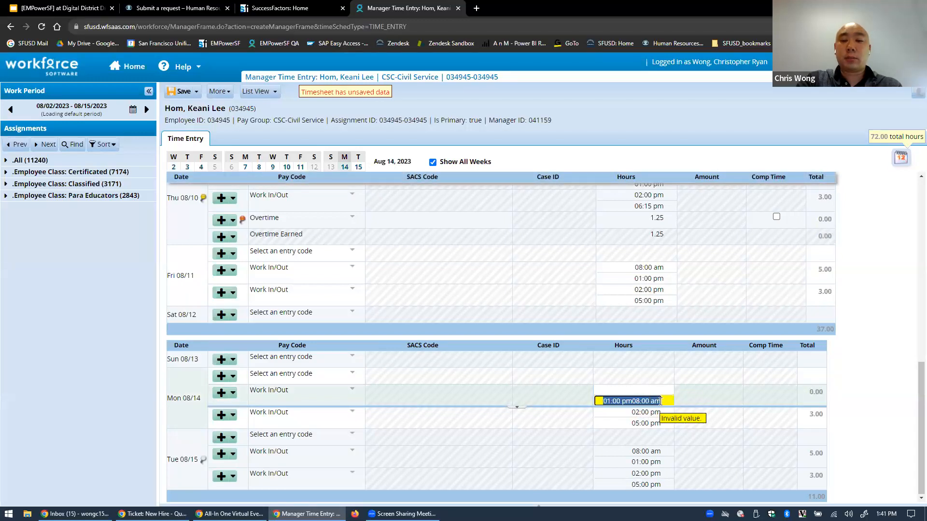
key(BackSpace)
click(656, 392)
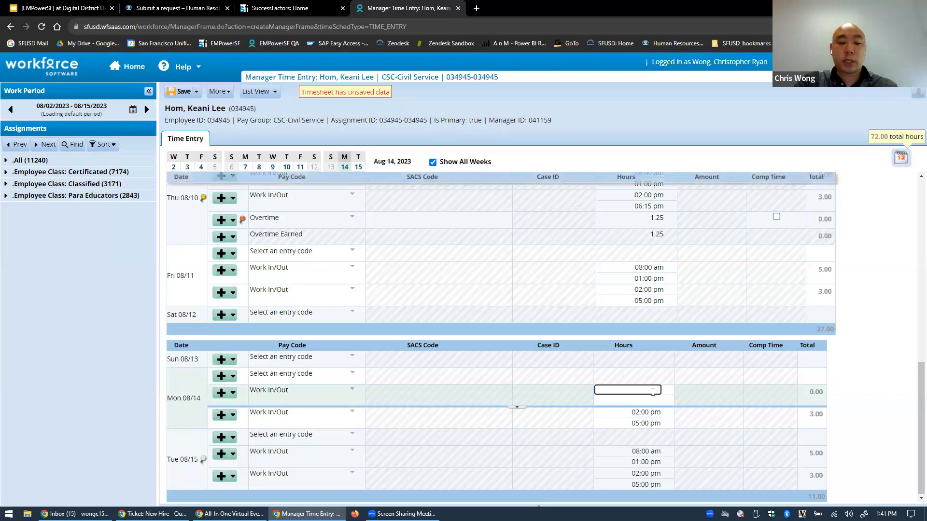
text(8)
key(Tab)
text(12)
click(722, 392)
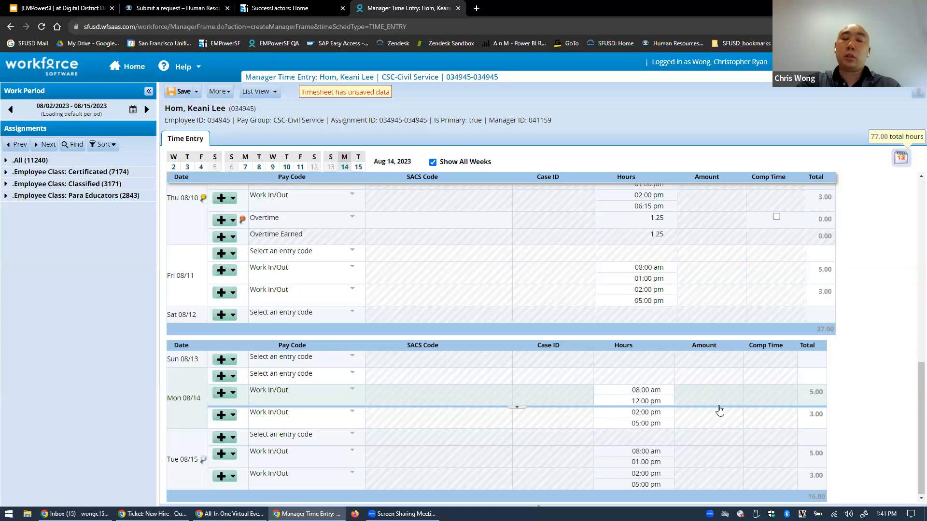
click(647, 401)
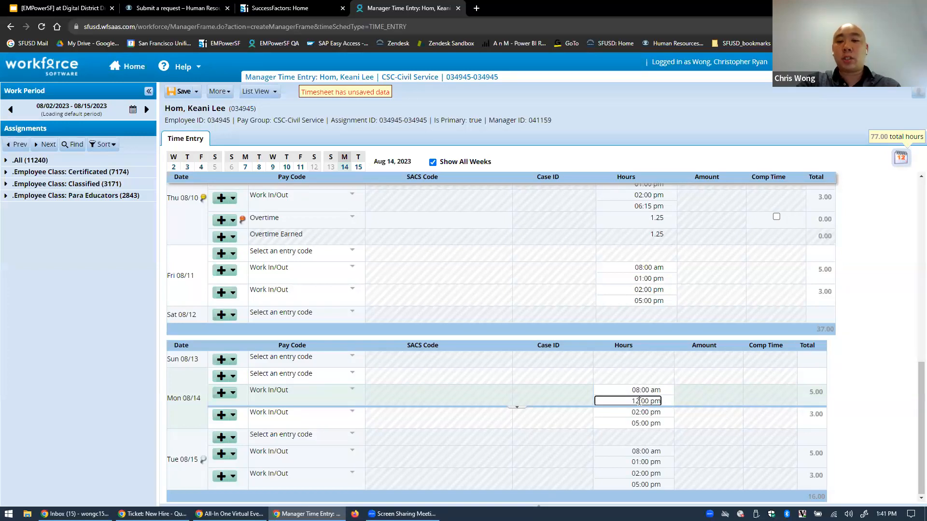
key(BackSpace)
key(BackSpace)
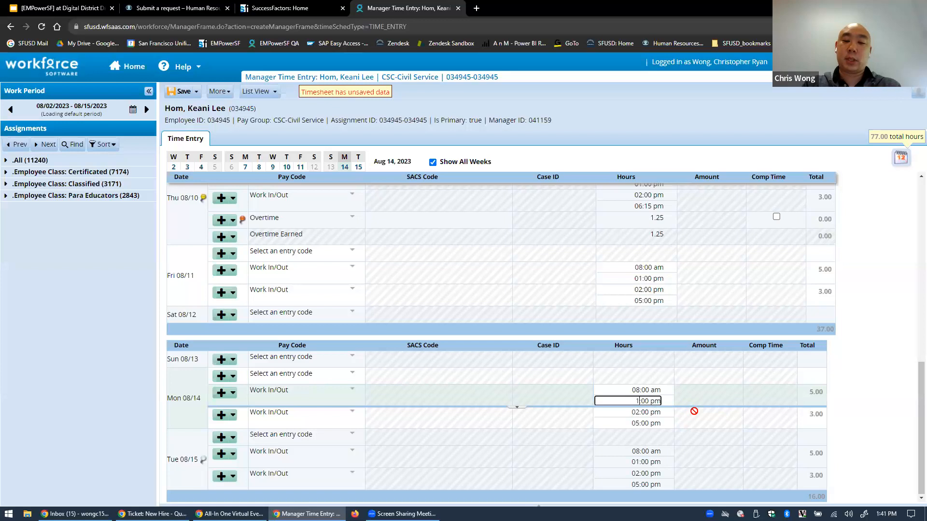
click(712, 390)
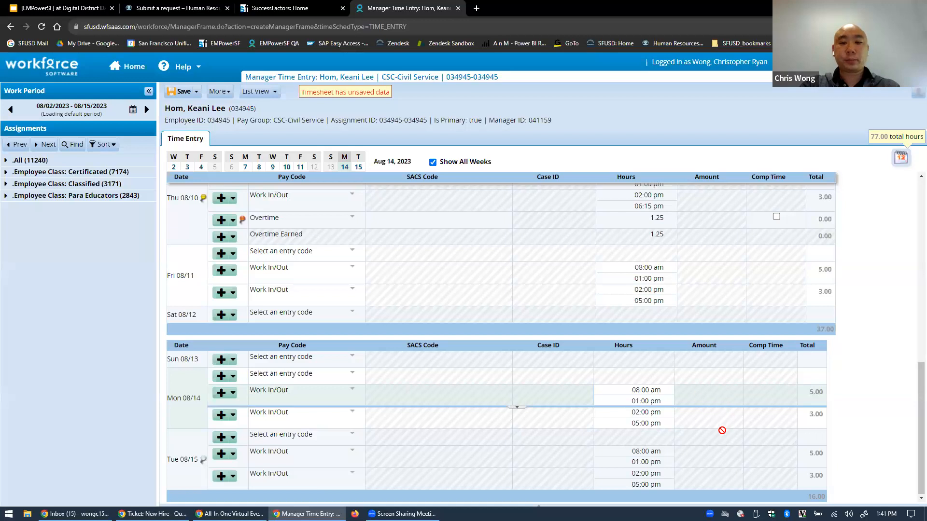
scroll(314, 427, up, 3)
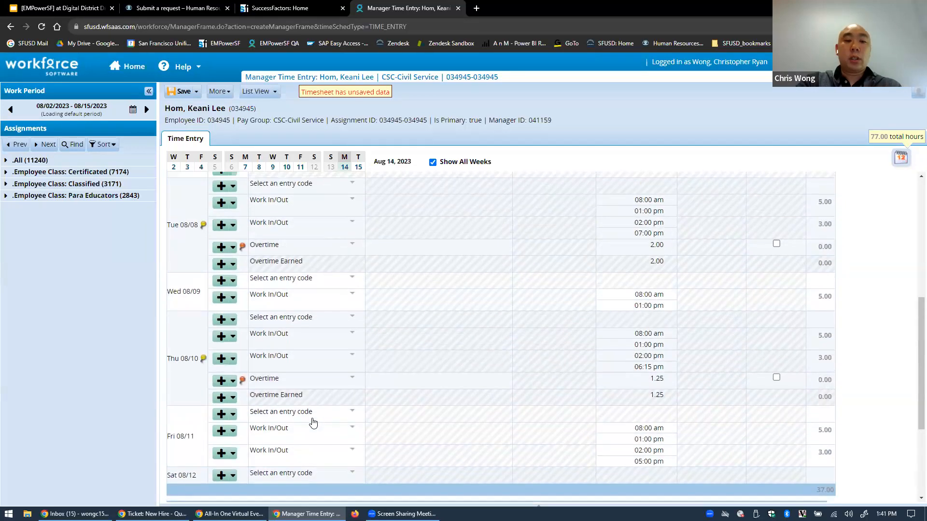
scroll(392, 363, down, 3)
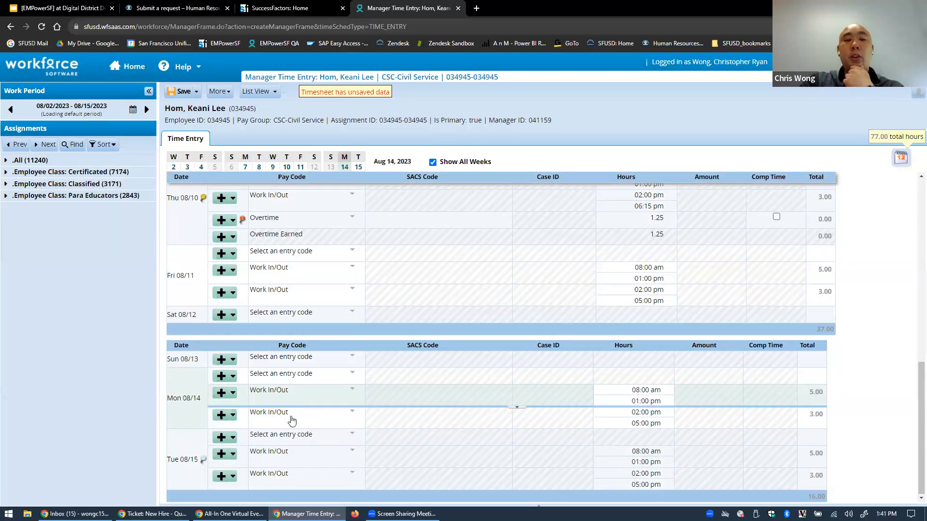
click(232, 415)
click(236, 442)
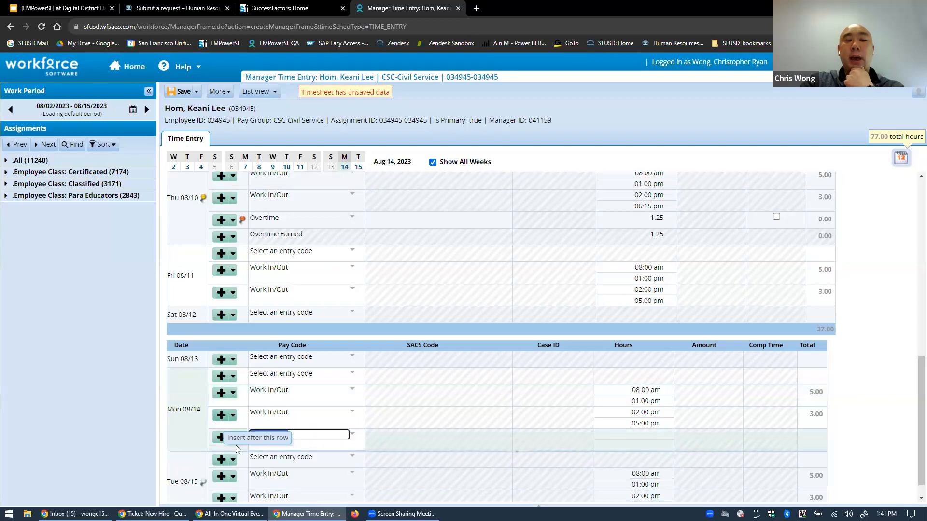
click(647, 435)
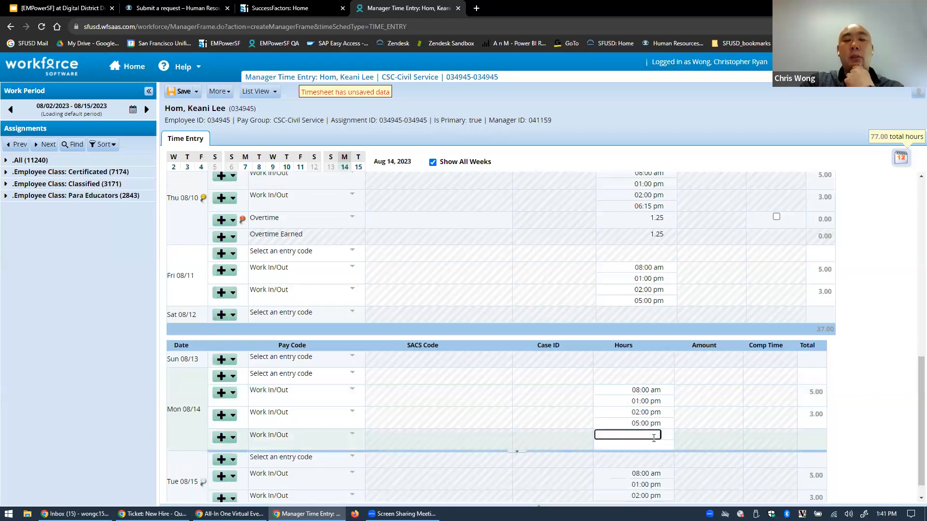
click(653, 446)
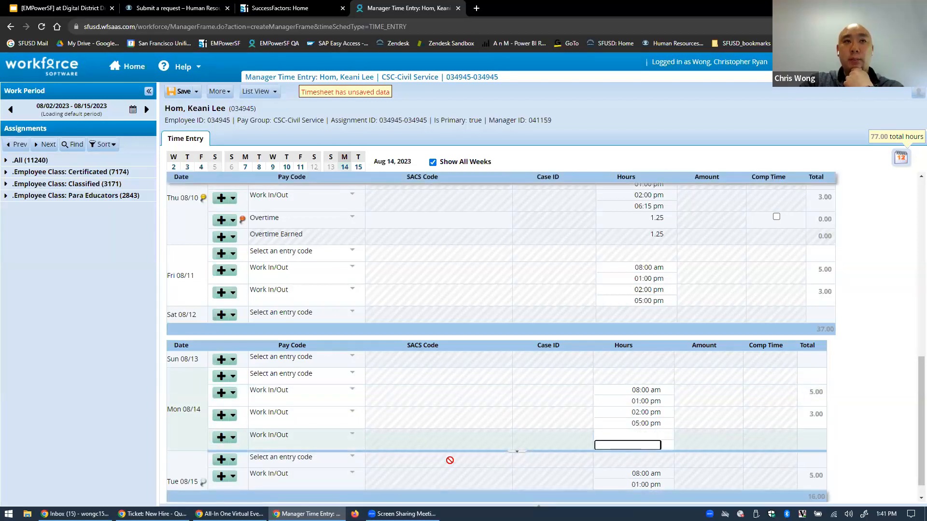
click(233, 441)
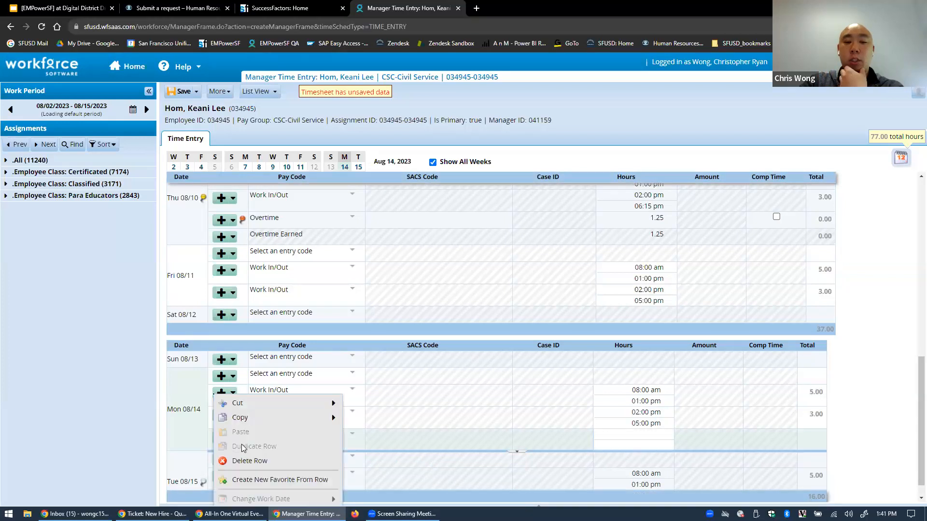
click(256, 460)
click(634, 423)
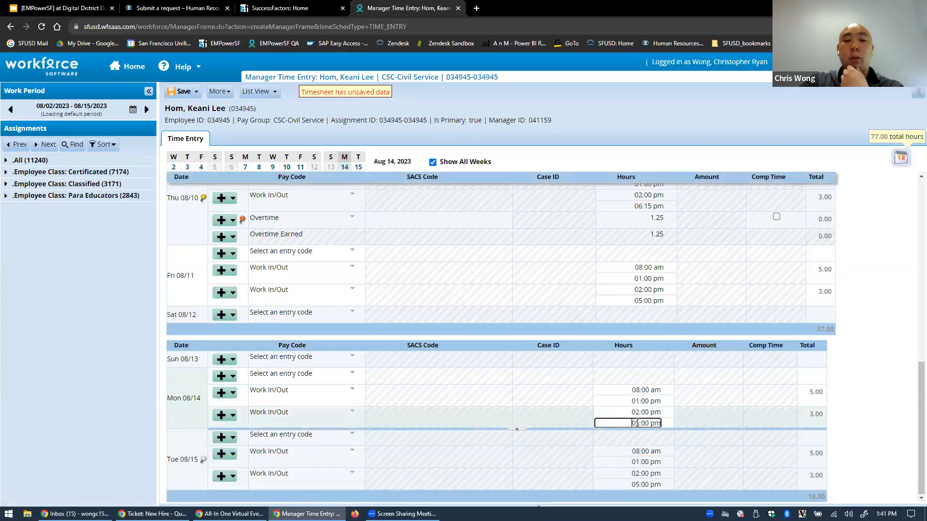
scroll(590, 445, up, 3)
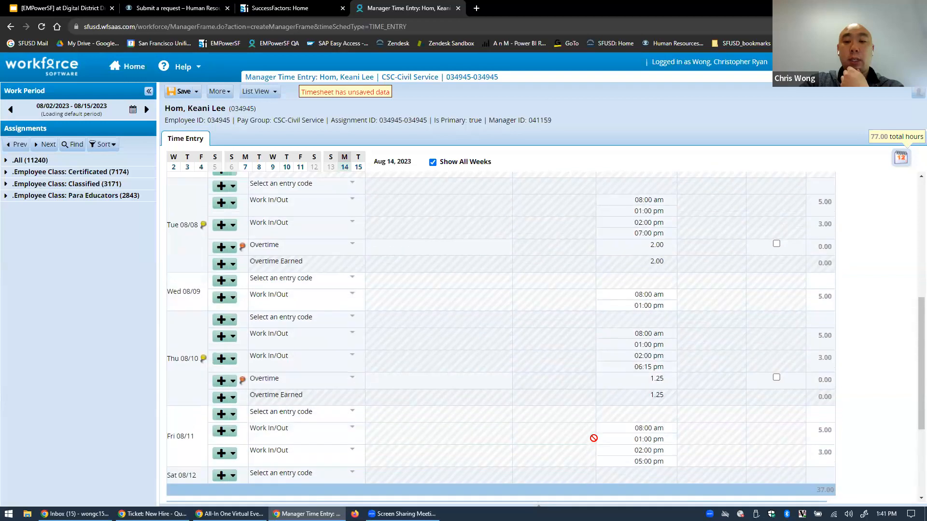
click(643, 367)
drag(664, 369, 559, 384)
click(649, 381)
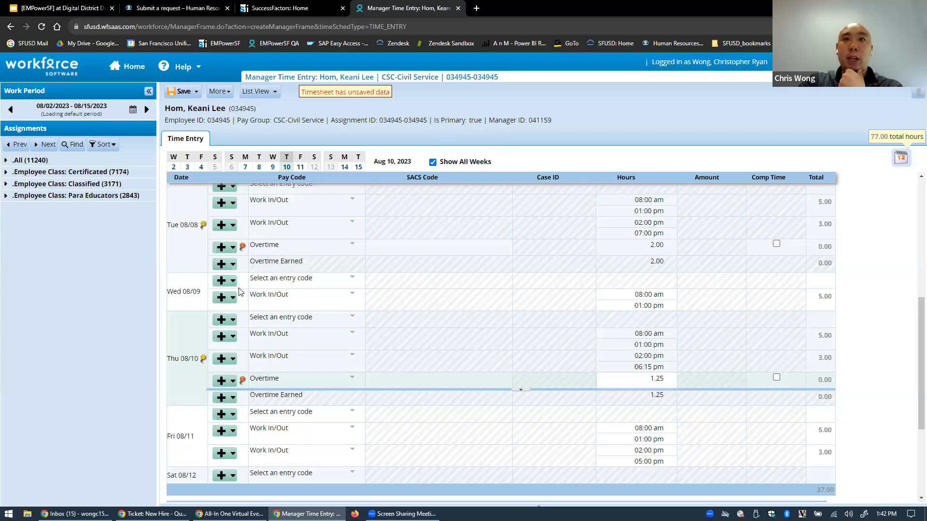
scroll(256, 381, up, 3)
scroll(269, 394, down, 3)
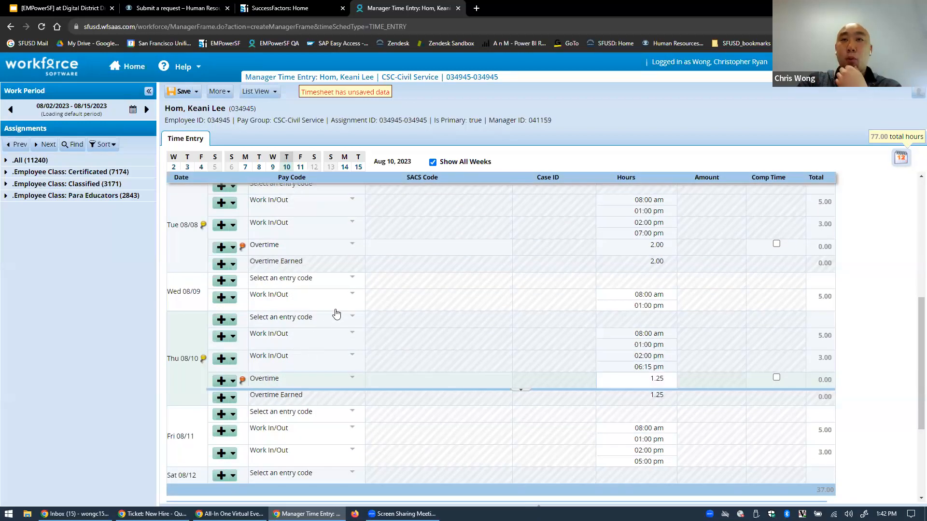
click(428, 246)
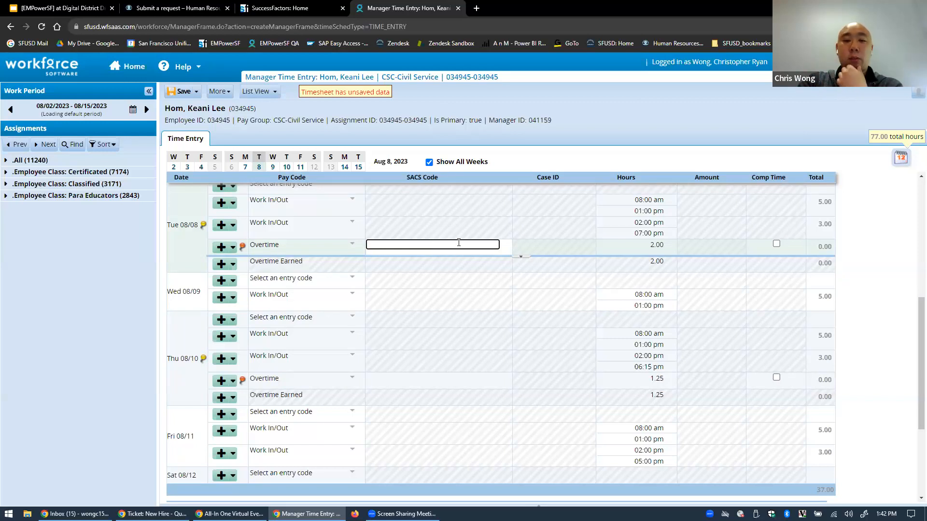
click(537, 251)
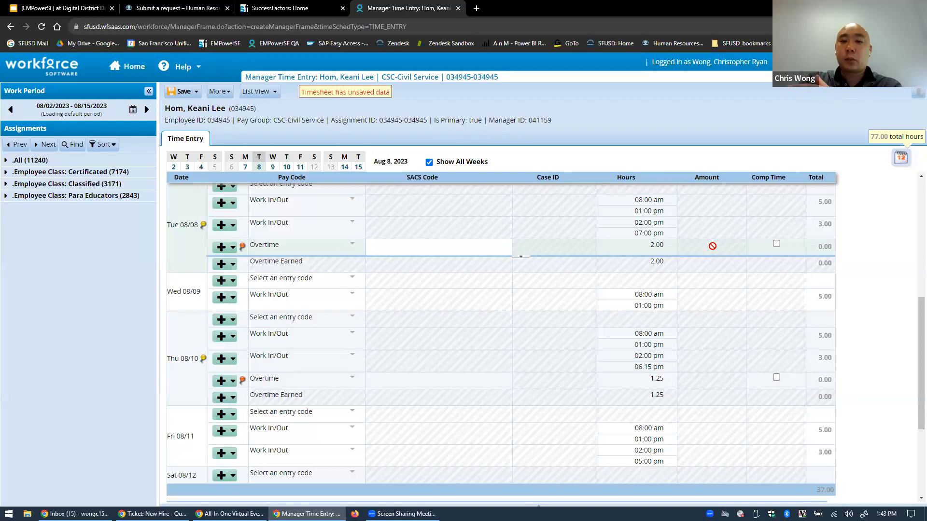
click(640, 247)
drag(639, 247, 687, 249)
click(703, 248)
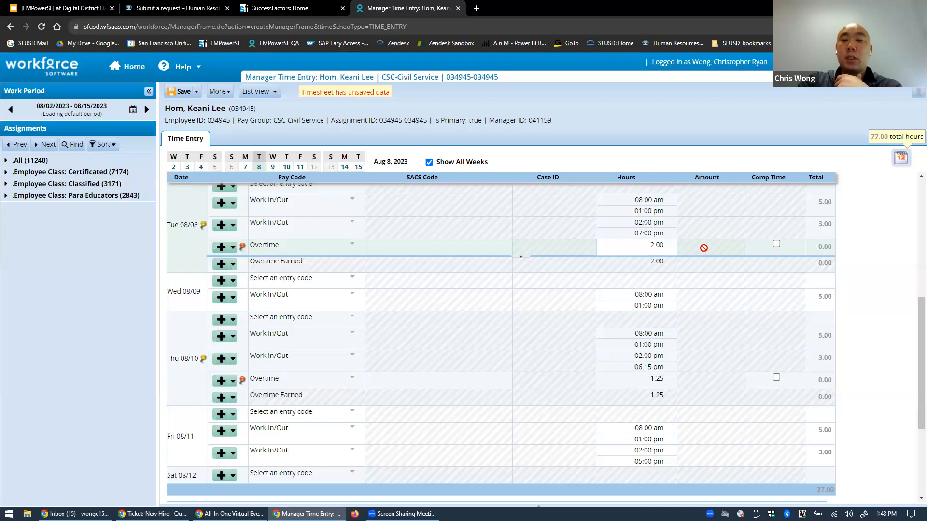
Expand the Messages pane to show the SACS Code overtime error for Tue 08/08 and Thu 08/10
click(537, 505)
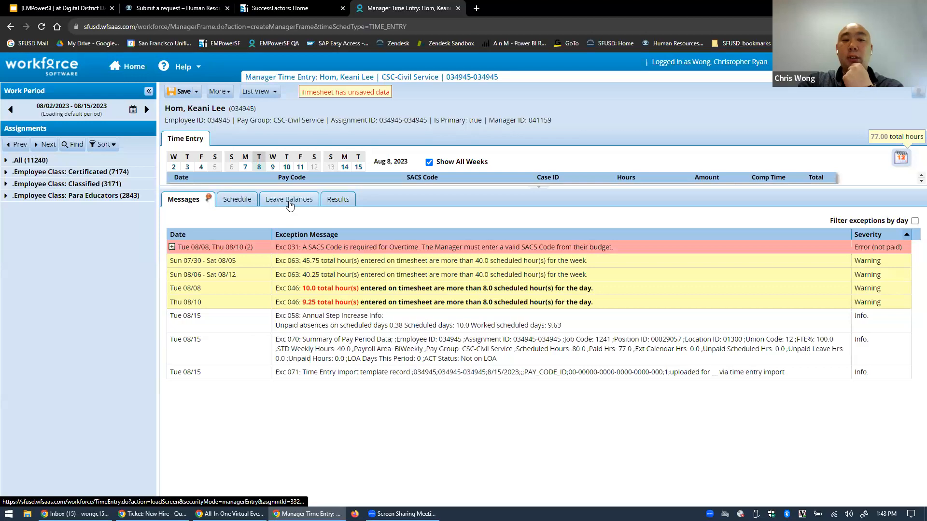
drag(566, 186, 563, 274)
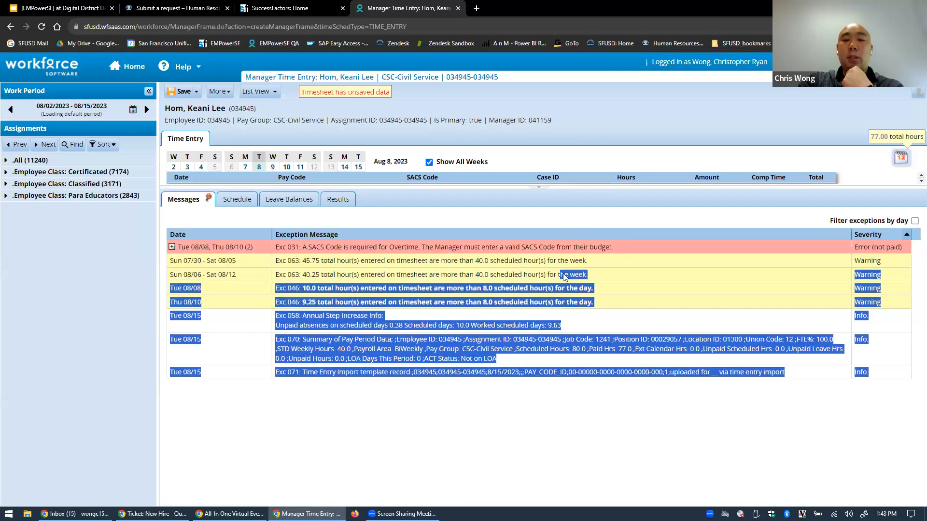
click(539, 189)
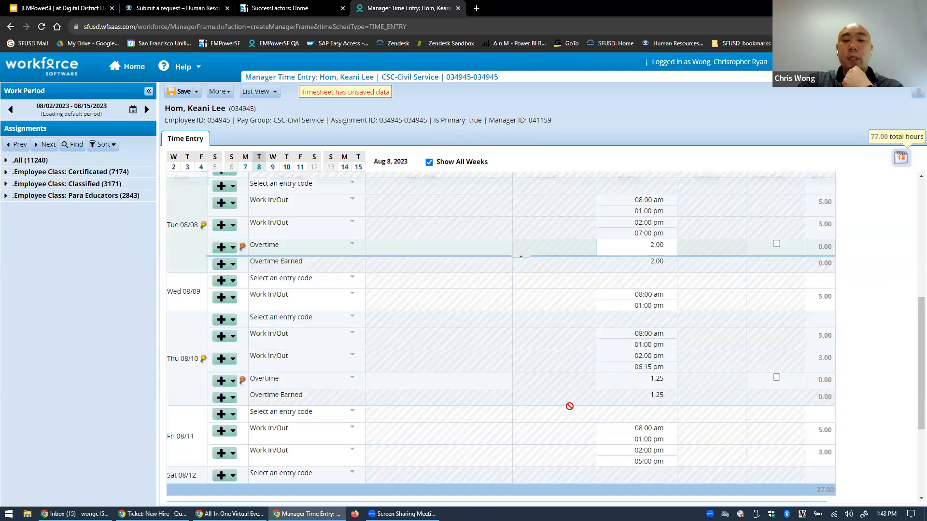
click(538, 506)
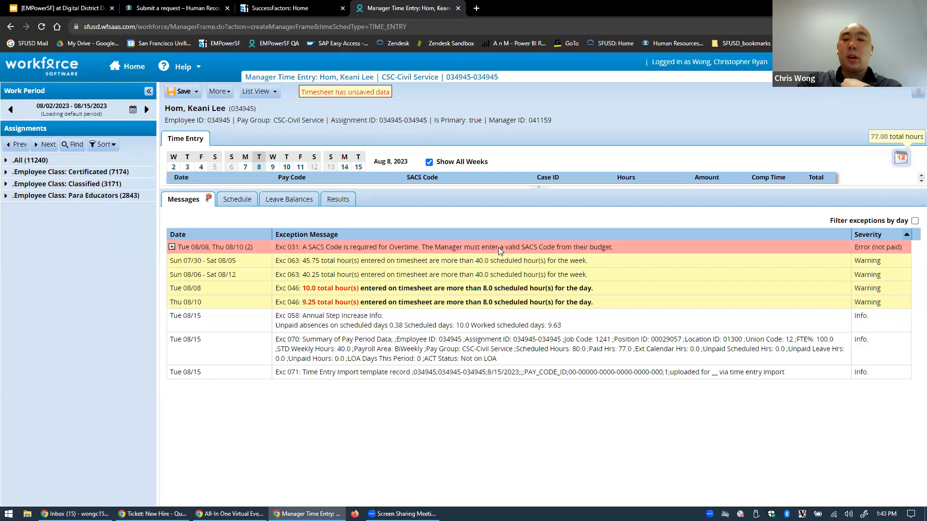
View the Schedule, then Leave Balances showing Sick Leave 294.21 and Vacation 356.16
click(235, 202)
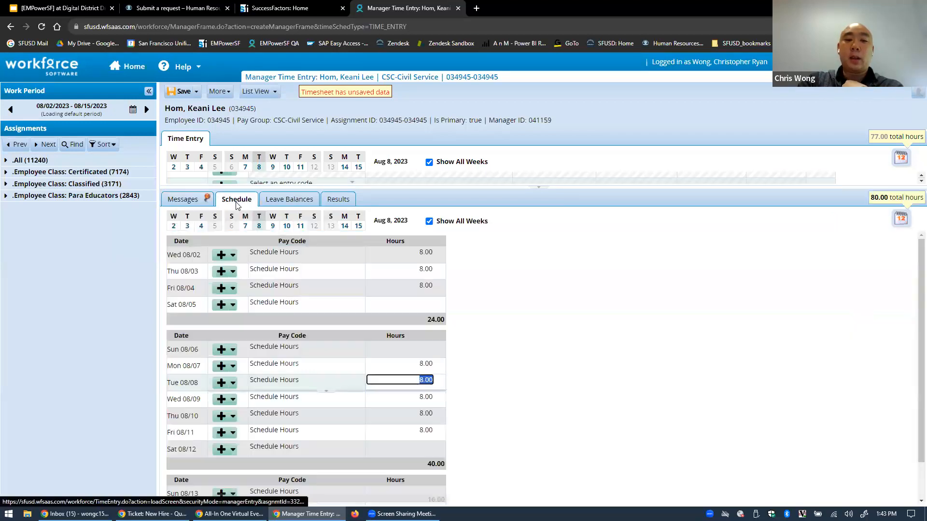
click(293, 203)
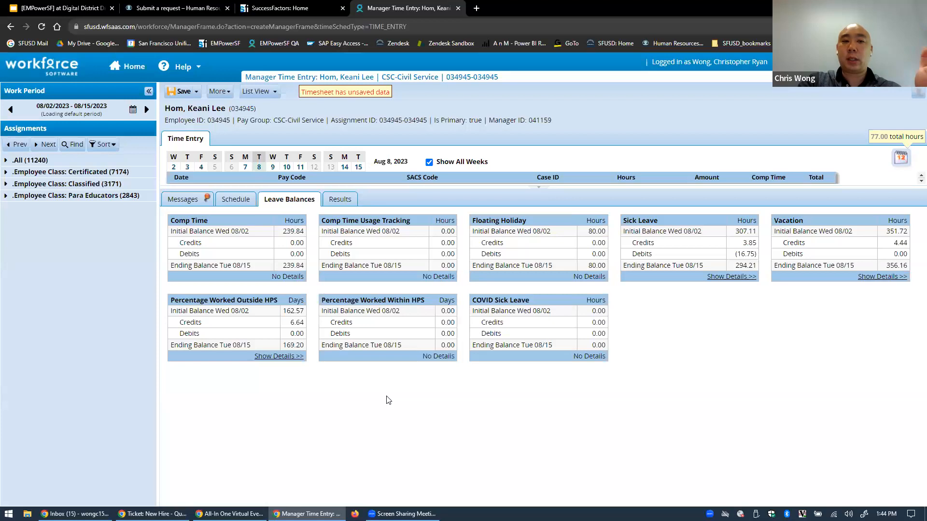
Discard unsaved changes to view 07/19–08/01, then return to the 08/02–08/15 period
click(9, 110)
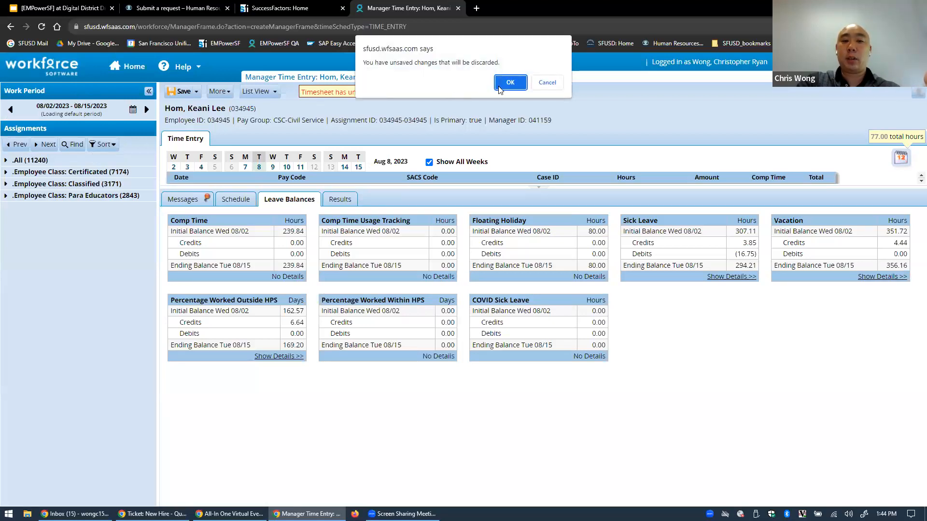
click(511, 82)
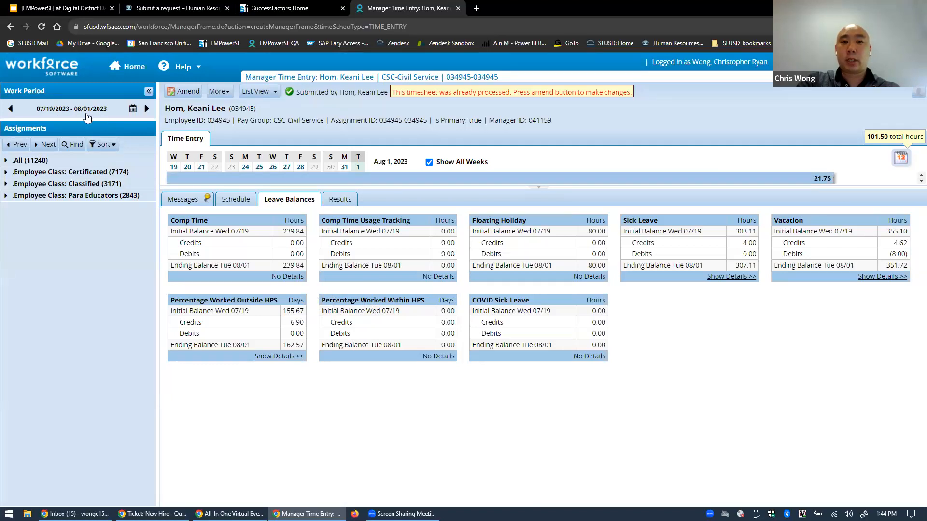
click(147, 110)
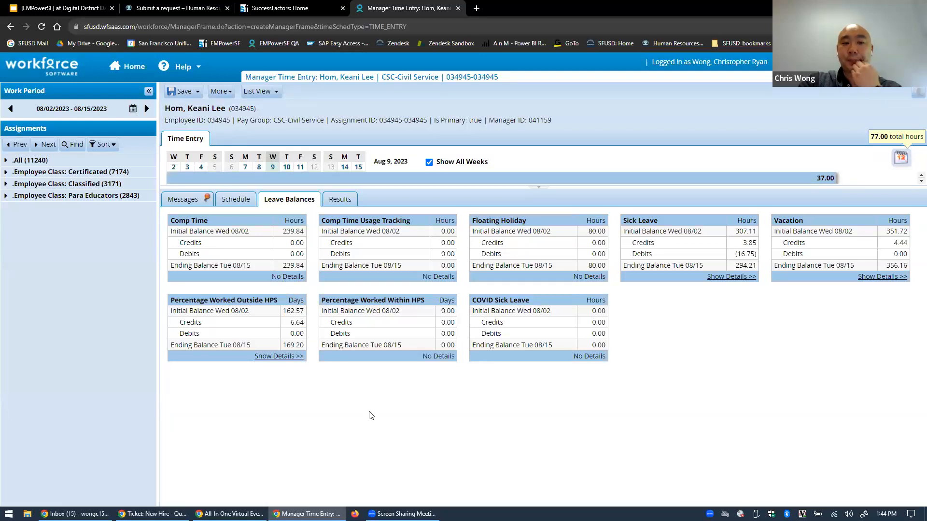
Highlight the Comp Time ending balance of 239.84 and the Sick Leave credits of 3.85
drag(280, 265, 303, 266)
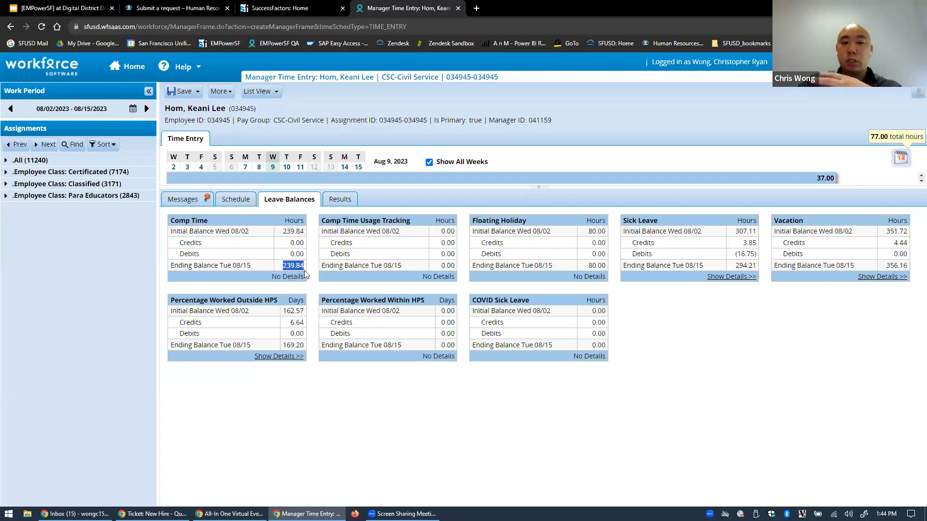
mouse_move(302, 266)
mouse_down()
mouse_move(288, 264)
mouse_move(291, 276)
mouse_up()
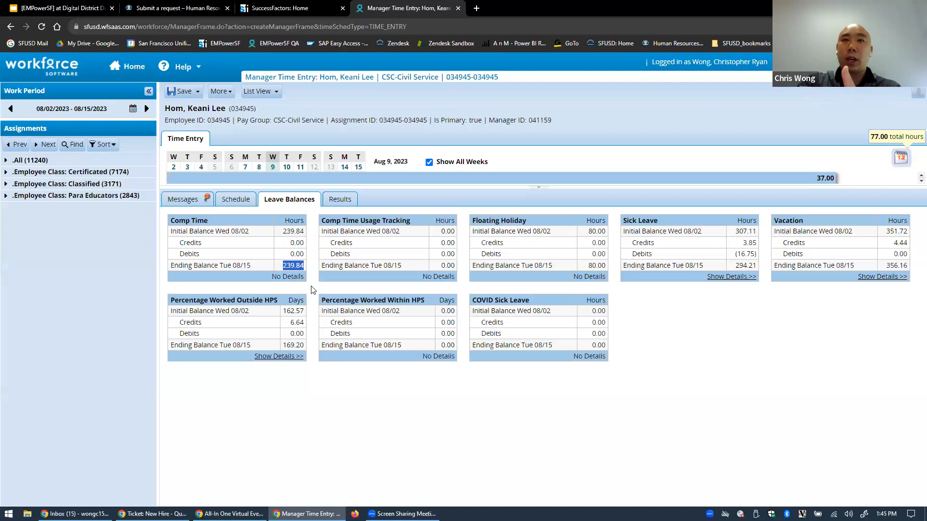
click(311, 282)
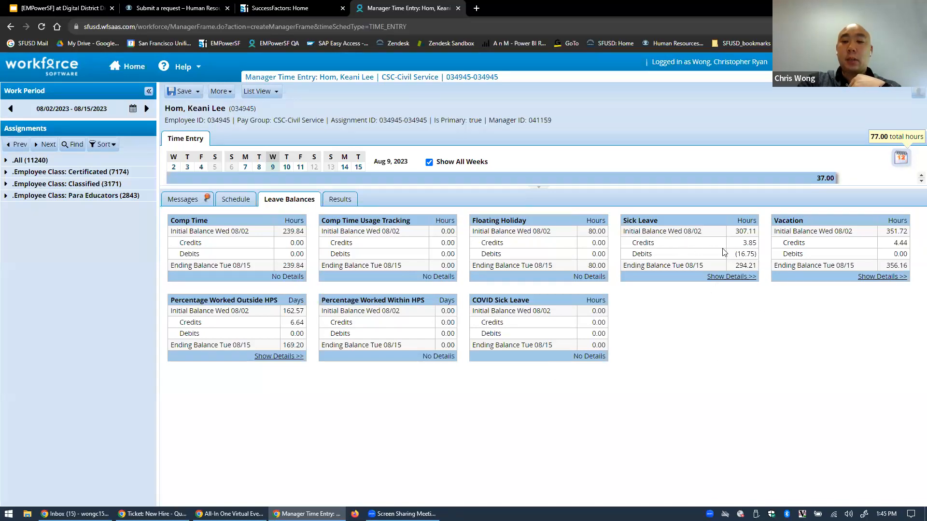
drag(743, 244, 759, 244)
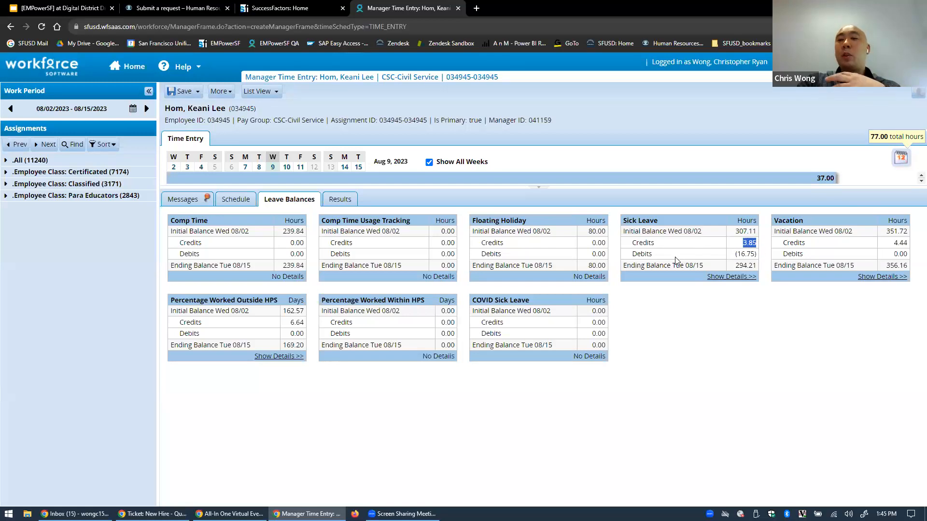
click(710, 297)
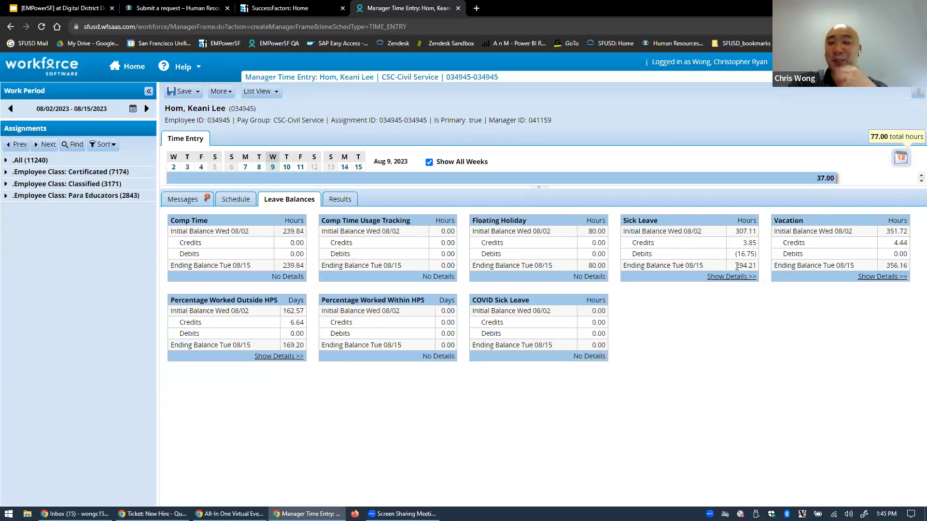
drag(727, 240, 757, 254)
click(753, 338)
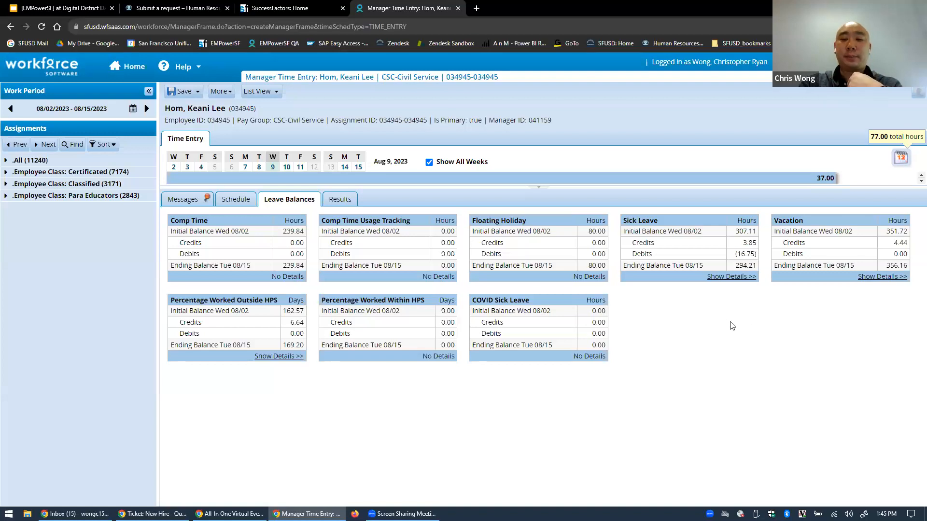
Highlight the Sick Leave debits and 294.21 ending balance, then expand and collapse its transaction details
drag(734, 265, 757, 268)
click(767, 302)
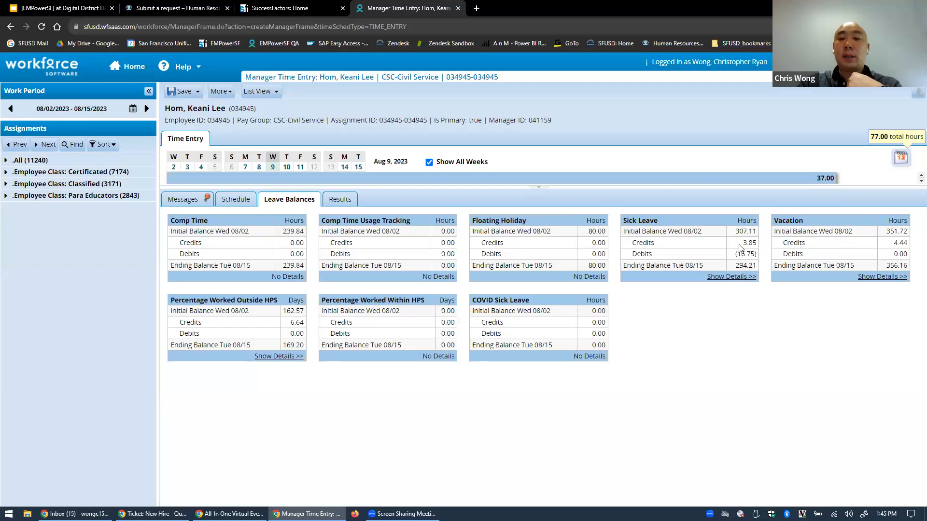
drag(740, 248, 756, 244)
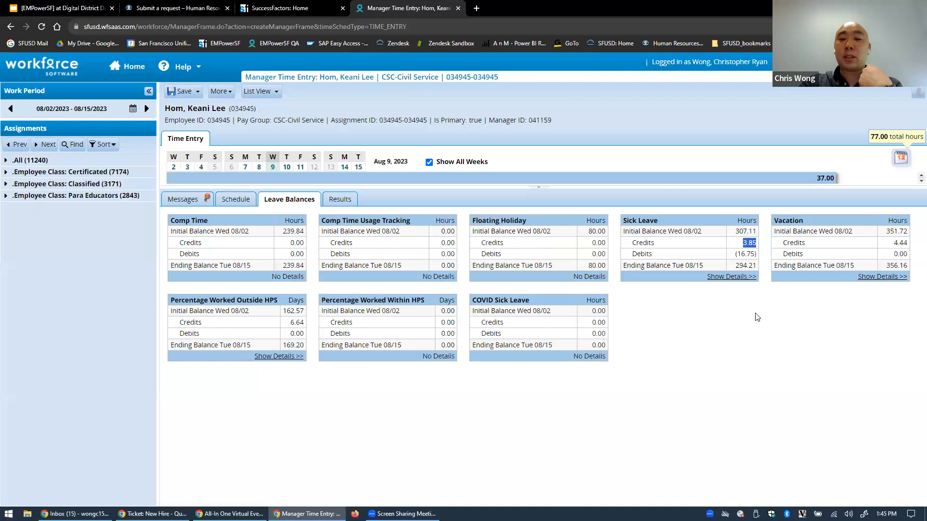
drag(736, 255, 771, 265)
click(773, 327)
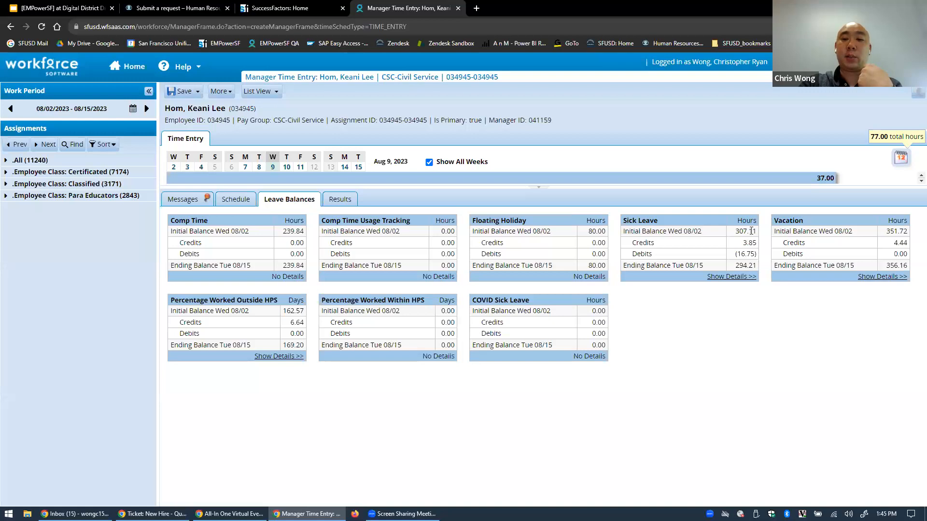
click(743, 277)
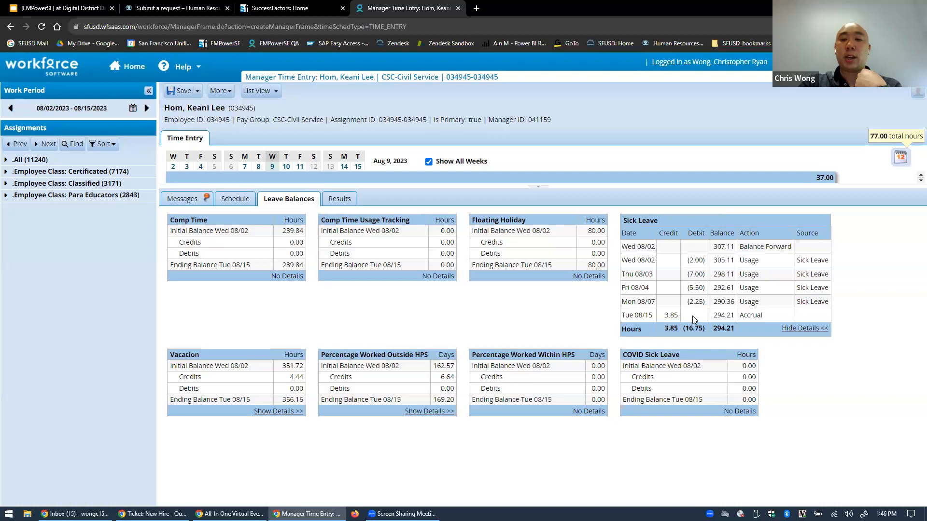
click(788, 329)
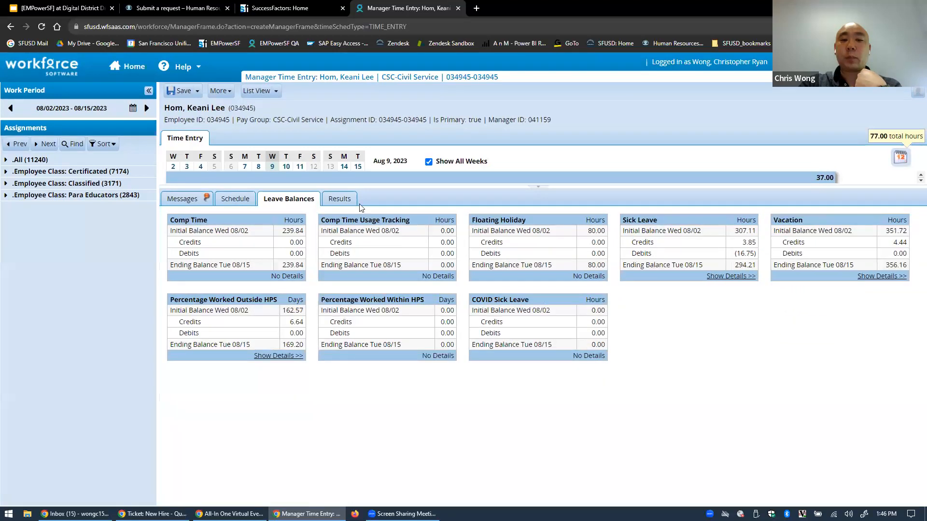
Show the Results tab sorted oldest-first by work date and select the 08/02/2023 Regular row
click(337, 199)
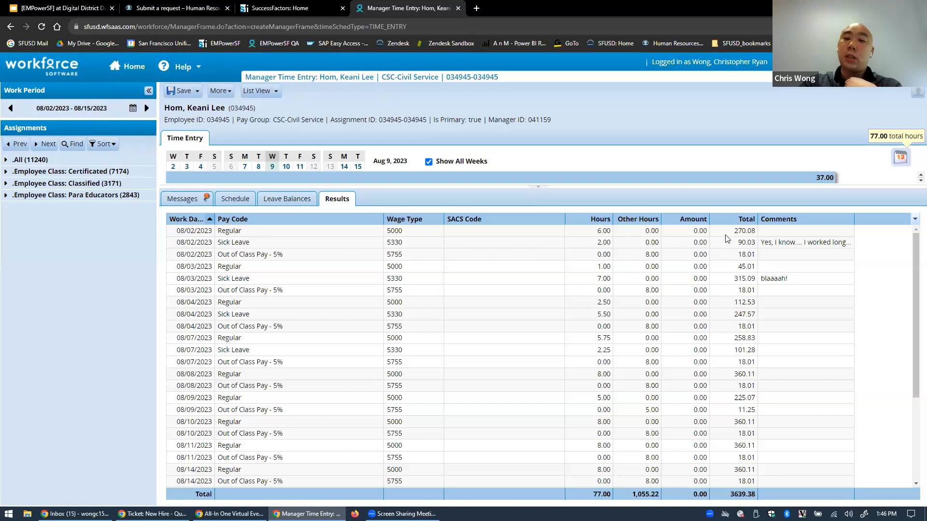
click(190, 219)
click(190, 219)
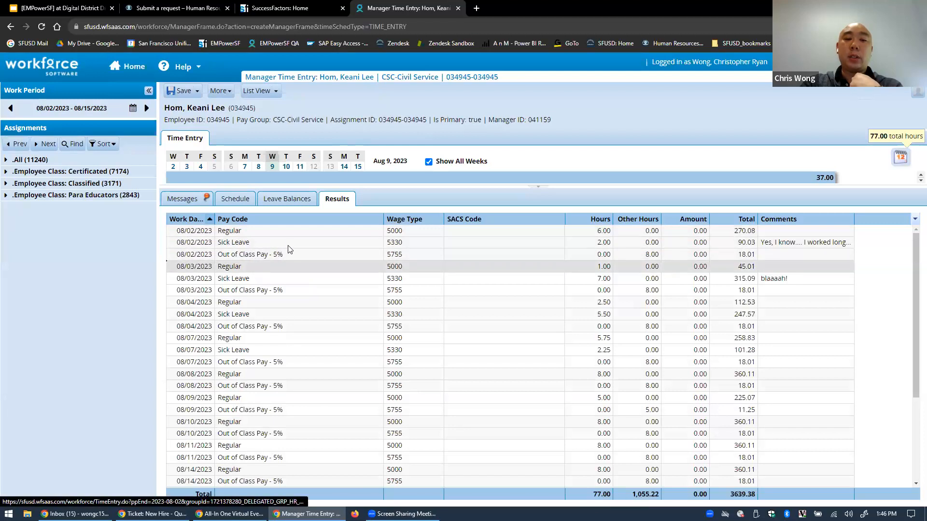
click(295, 231)
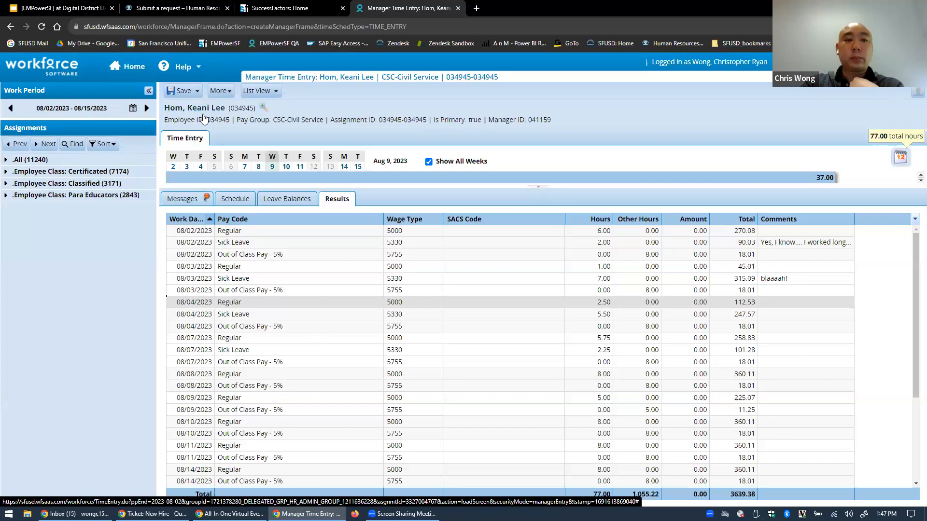
On the Schedule grid, set Fri 08/04 hours to 0 and select Thu 08/03's 8.00 hours
click(237, 201)
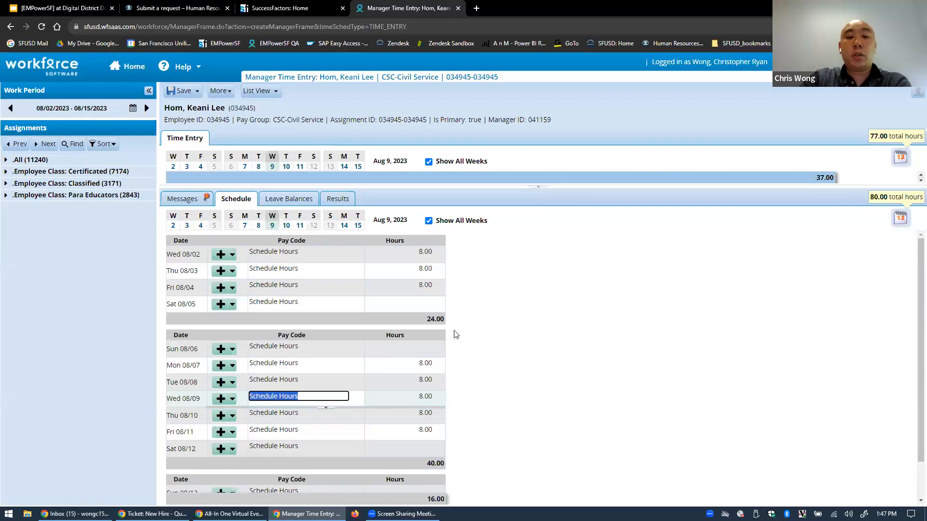
click(424, 285)
text(0)
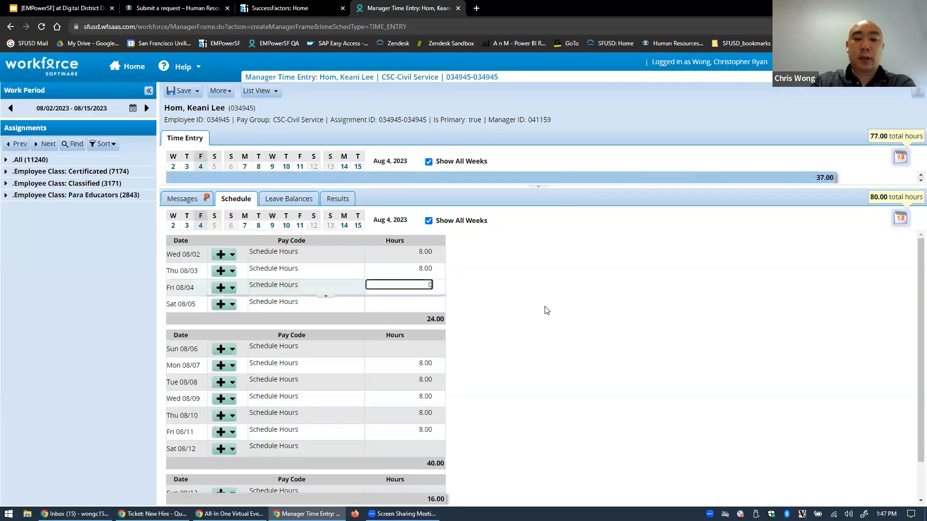
click(545, 306)
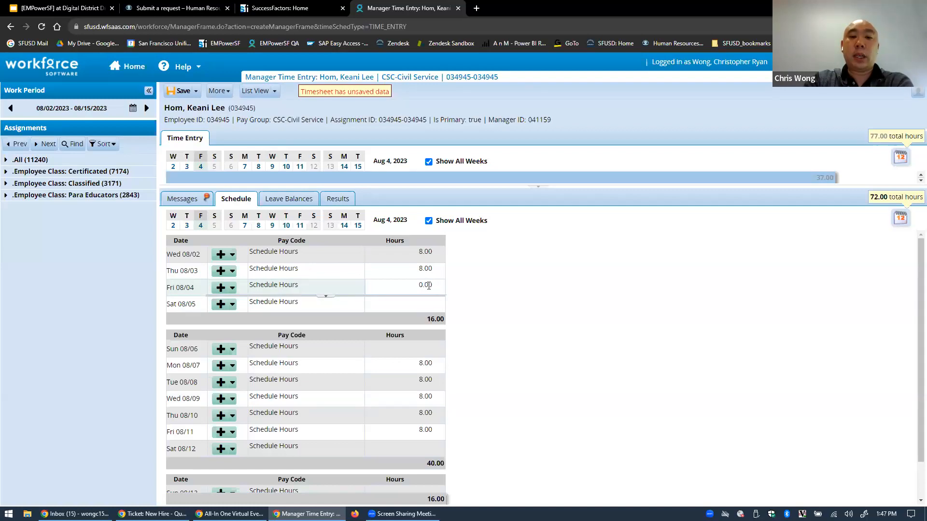
click(423, 268)
double_click(425, 269)
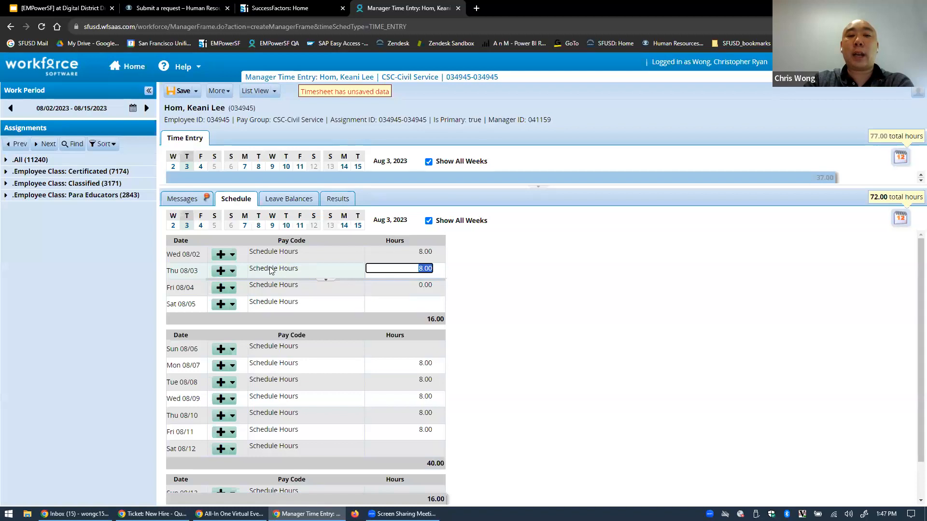
click(418, 270)
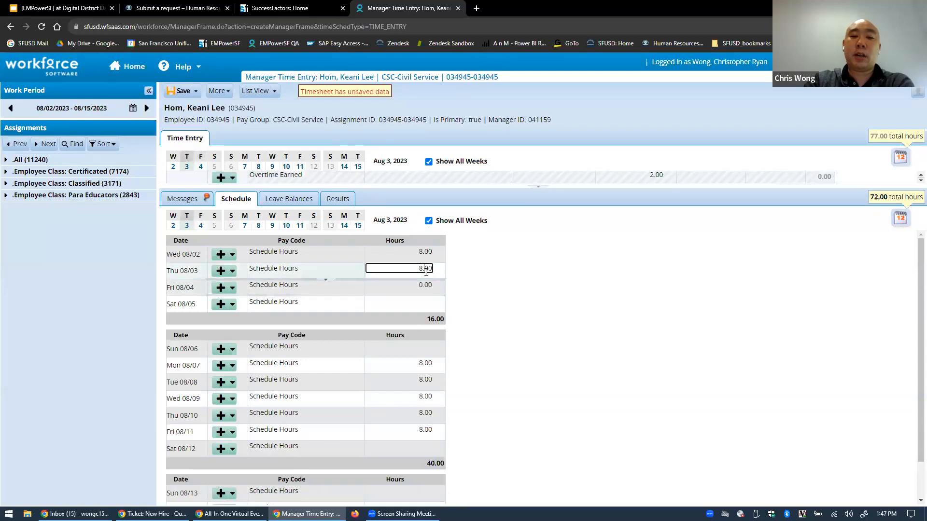
double_click(420, 268)
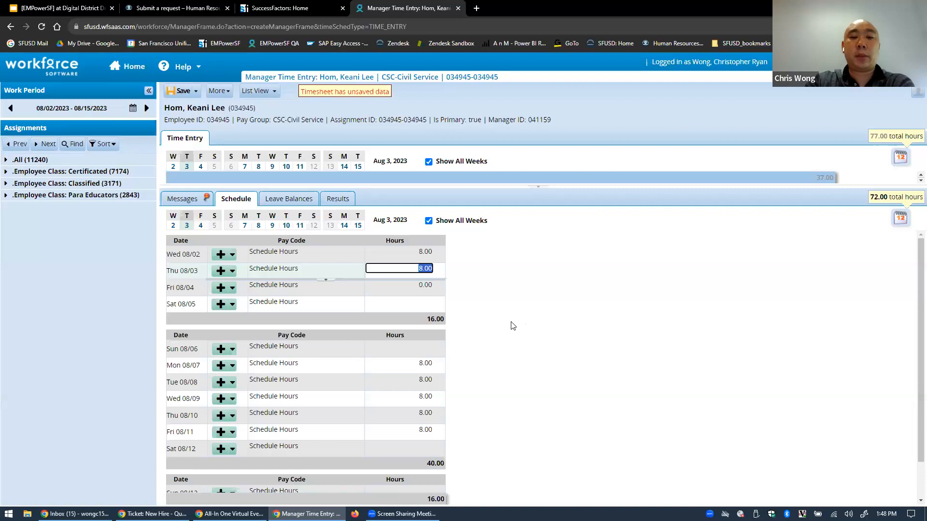
click(478, 299)
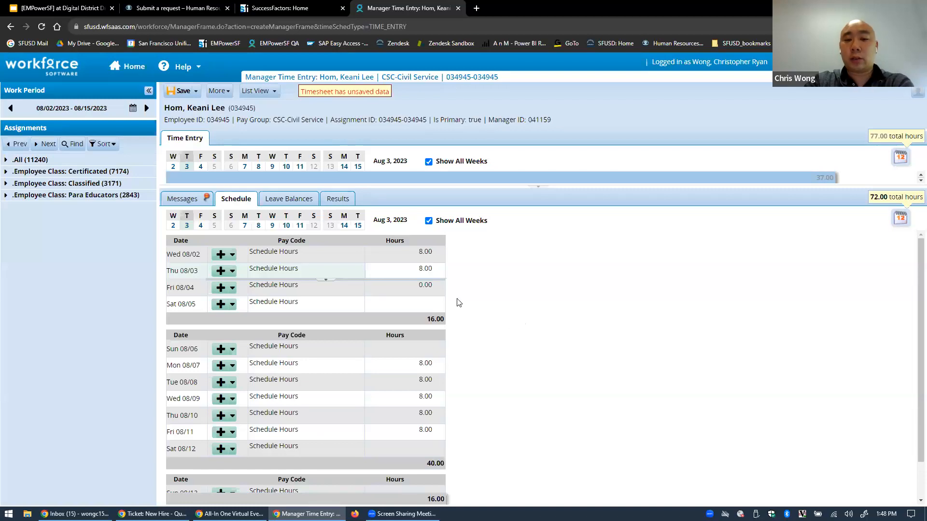
click(437, 287)
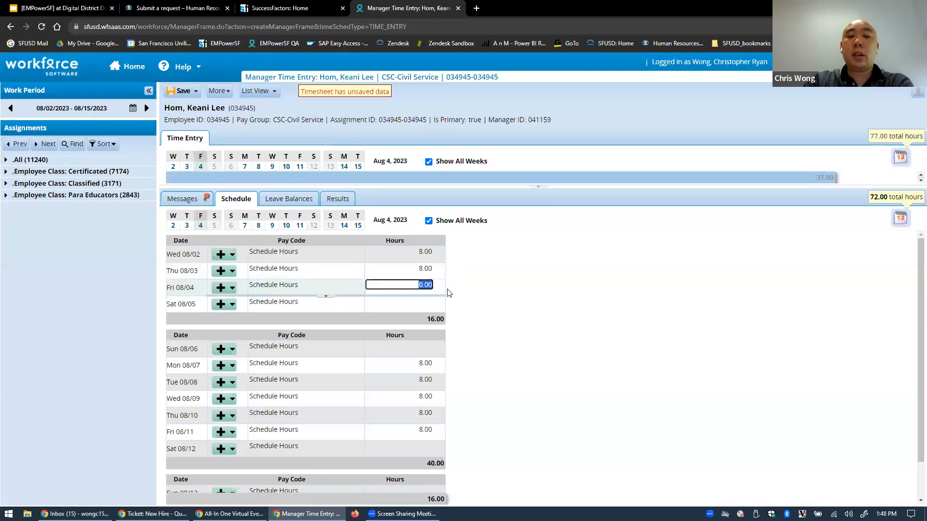
click(493, 316)
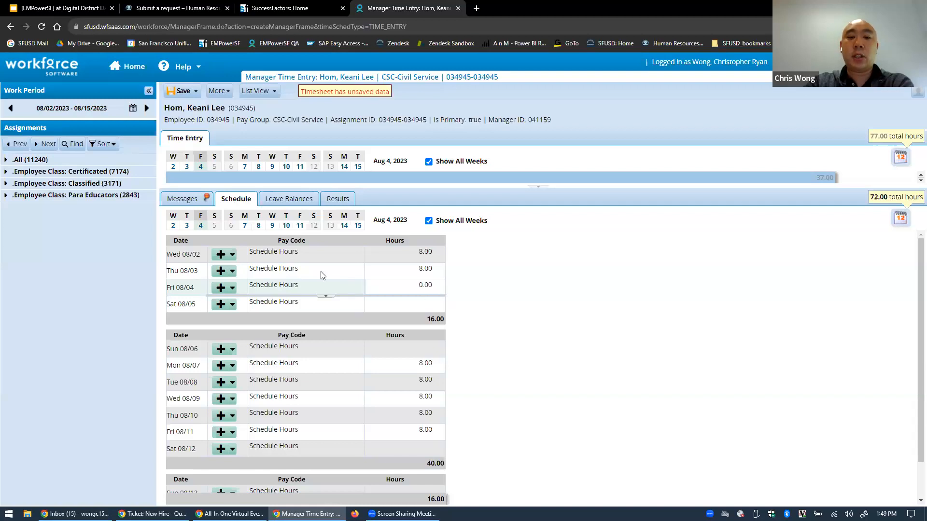
click(412, 286)
click(514, 314)
scroll(425, 403, down, 1)
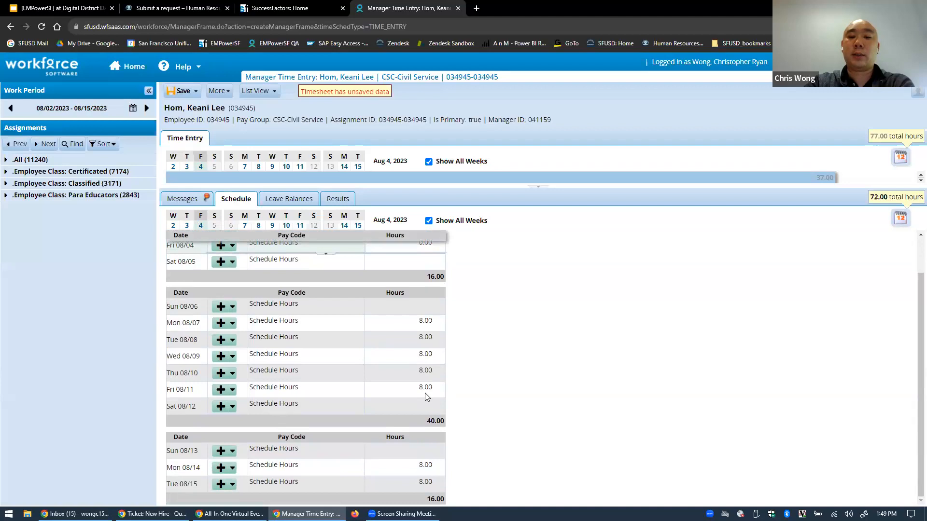
click(425, 388)
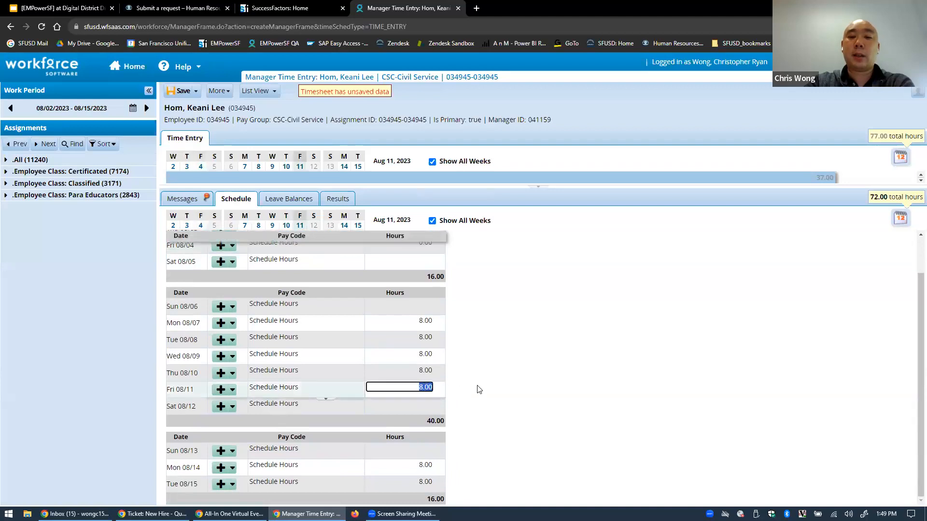
click(426, 371)
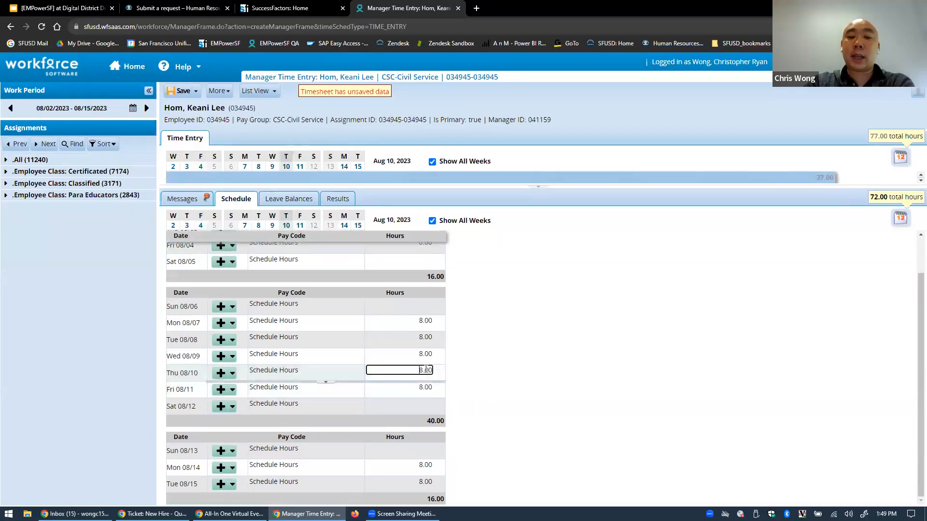
click(504, 358)
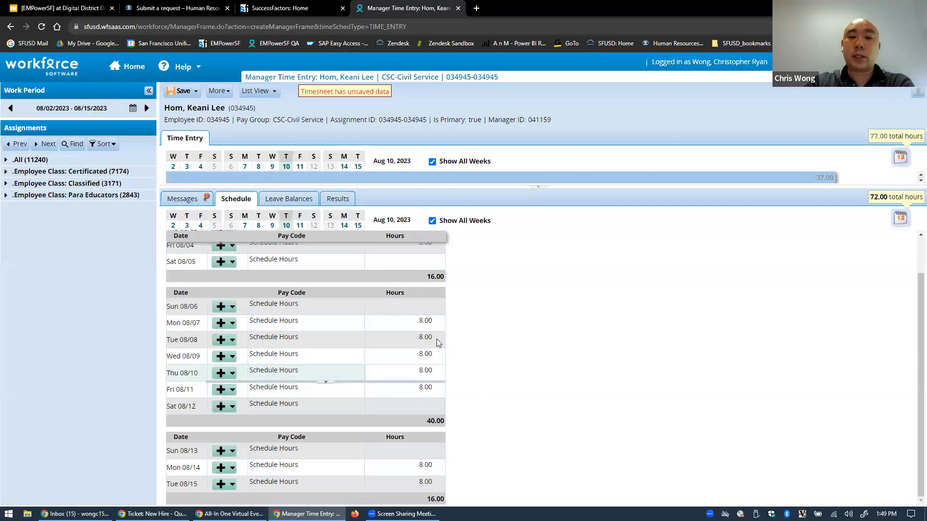
scroll(412, 373, up, 2)
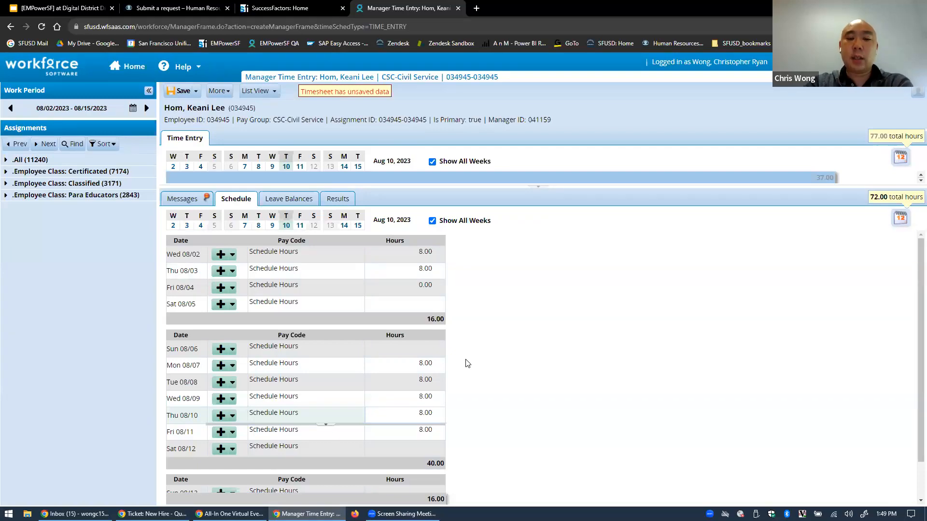
click(429, 362)
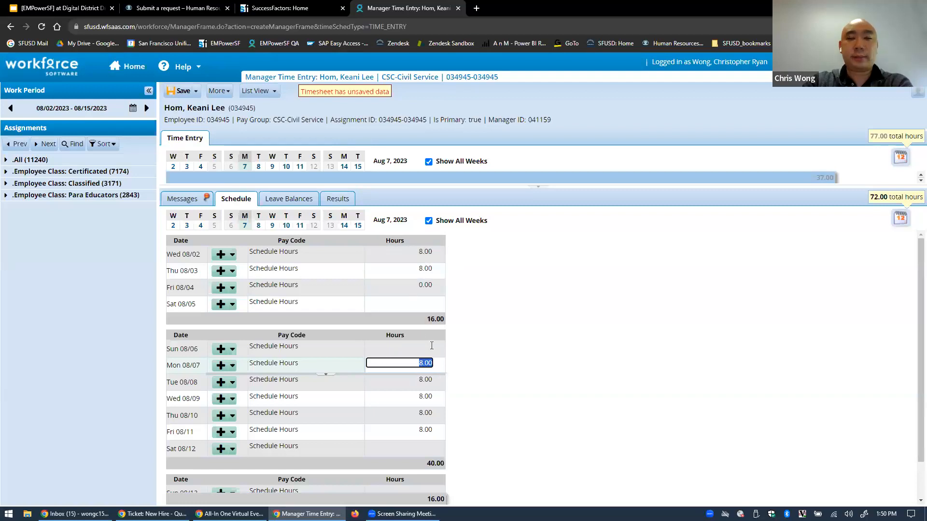
Restore Fri 08/04 to 8 hours for an 80.00-hour schedule, then return to the Home page
click(533, 344)
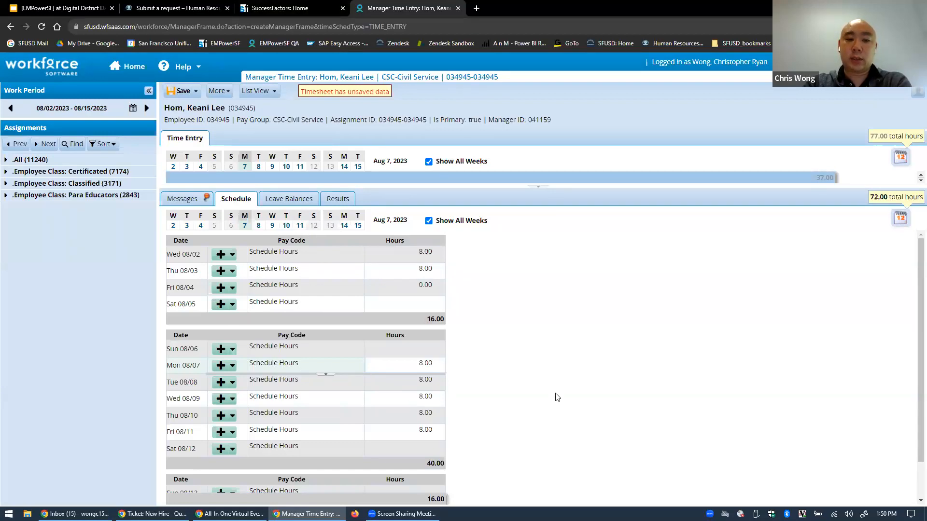
click(426, 285)
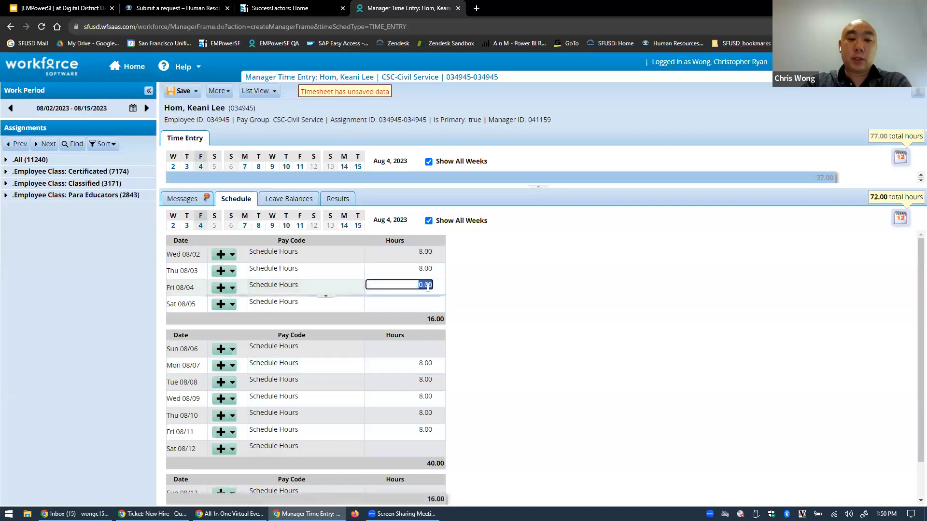
text(8)
key(Return)
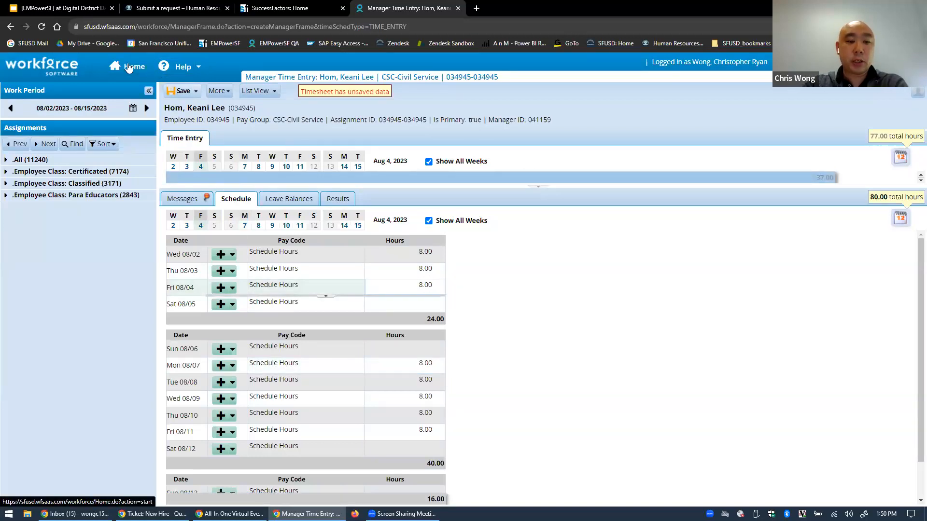
click(128, 68)
Confirm leaving the unsaved timesheet and advance the Google Slides deck to the Time Off slide
click(508, 86)
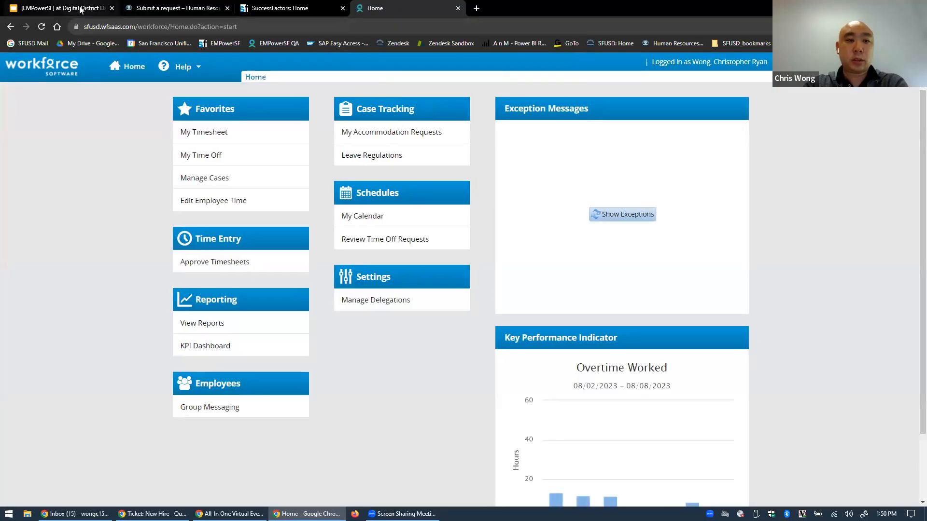
click(63, 8)
click(476, 238)
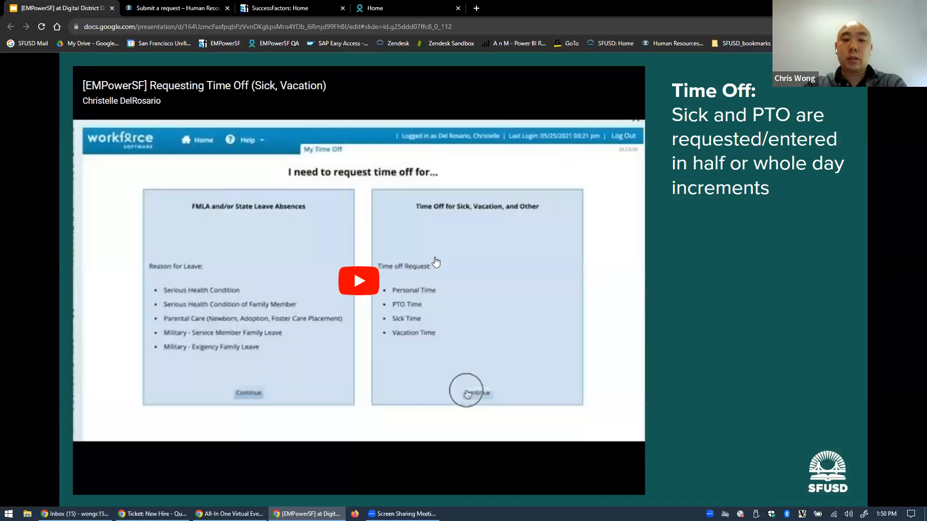
Play the embedded Requesting Time Off video and pause it at 0:06
click(359, 281)
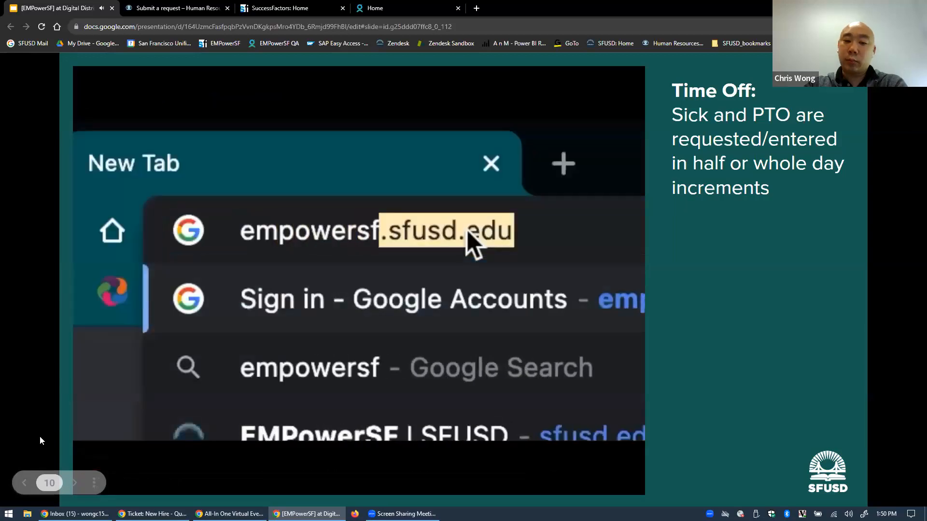
click(196, 353)
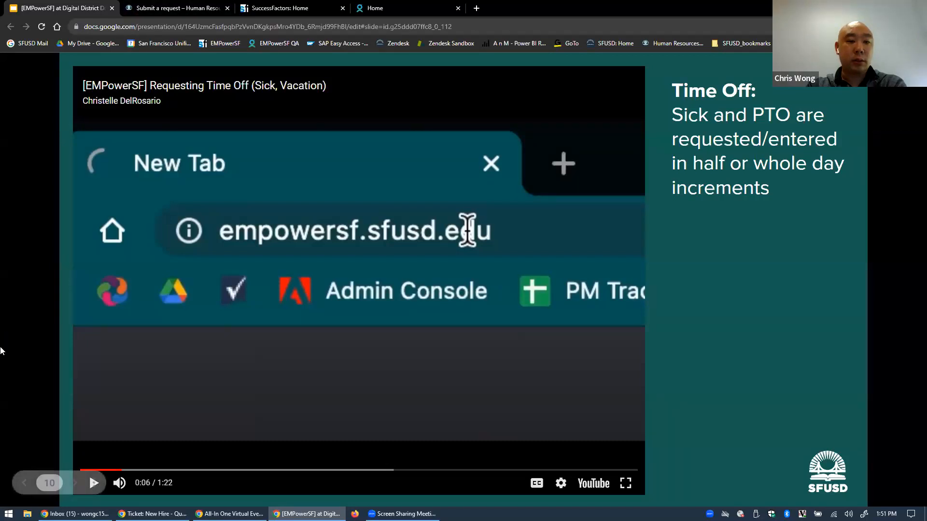
Resume the time-off video until it reaches choosing the request type at 0:39
click(95, 482)
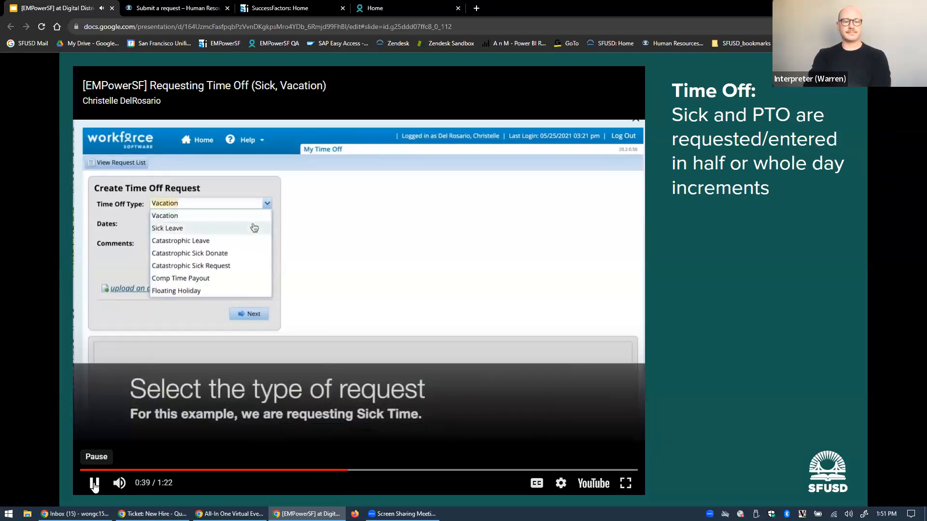
Pause the video at 0:40 with Sick Leave selected as the request type
click(94, 484)
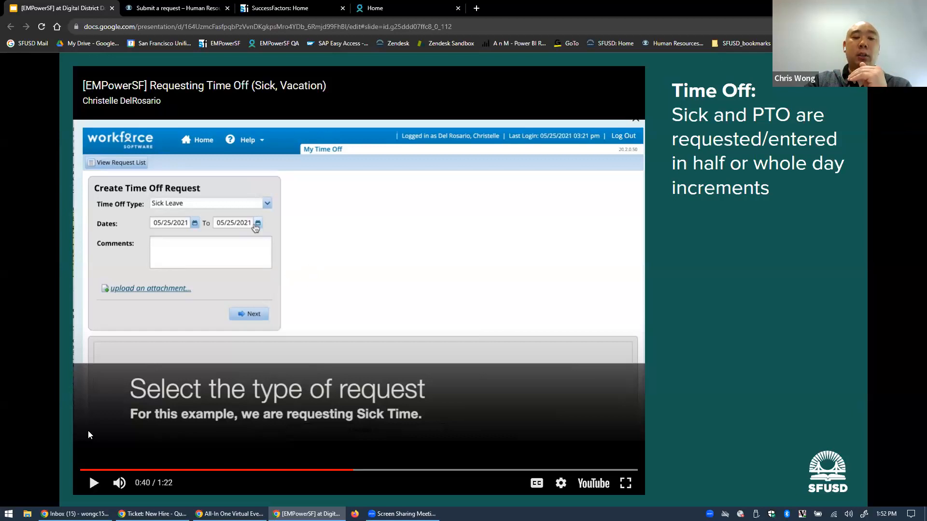
Resume the video, pause it at 0:53 on the request details, then resume again
click(94, 484)
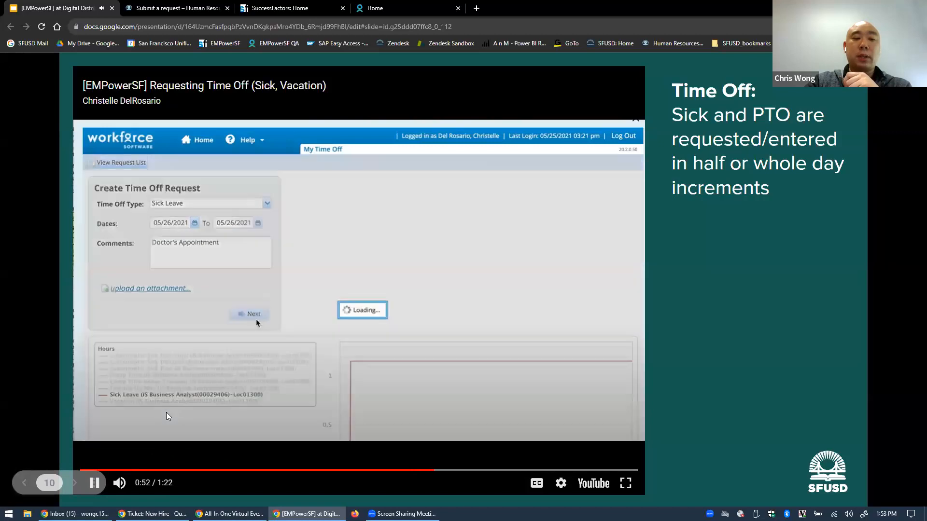
click(255, 390)
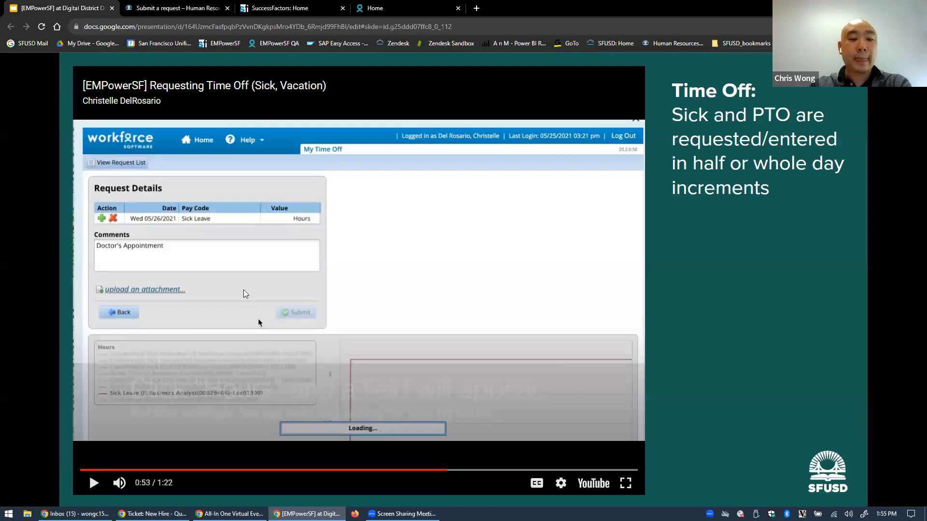
click(177, 366)
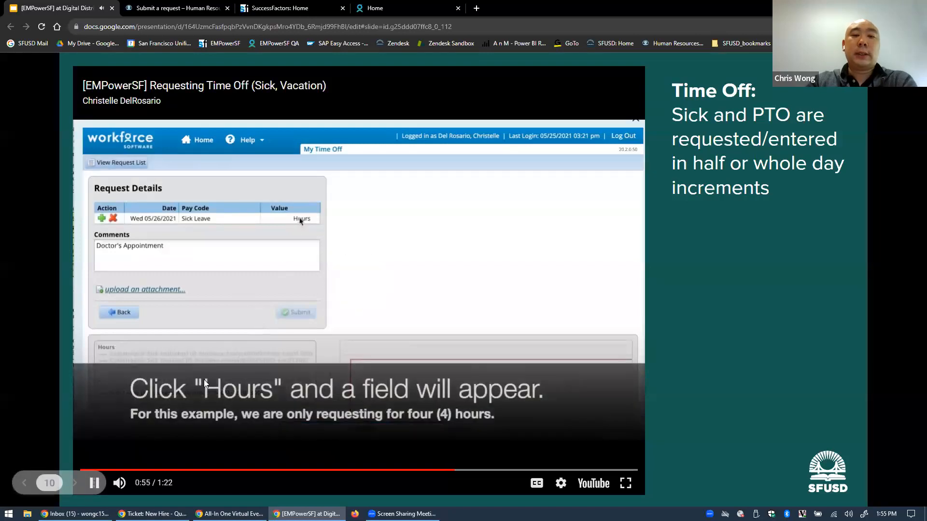
Pause the video at 0:57 on the step requesting four hours
click(374, 283)
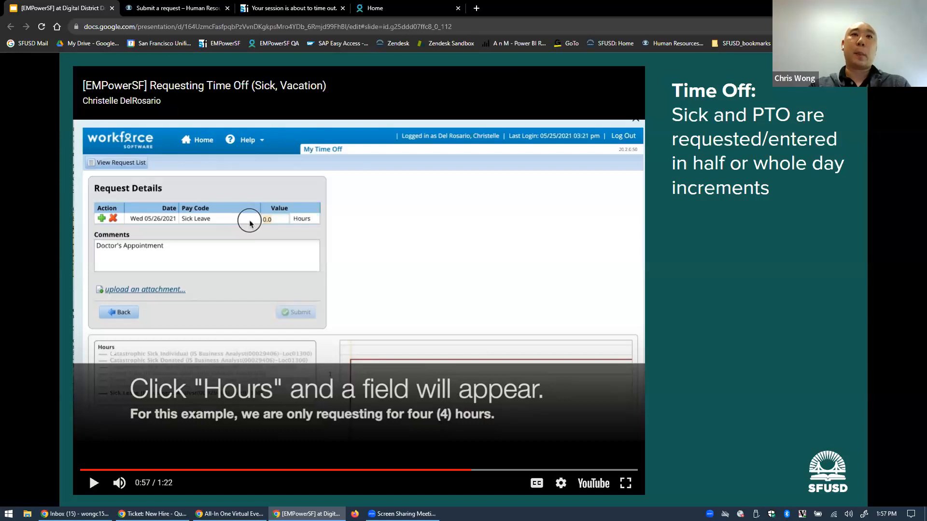
Play the time-off video to the sick-leave Bank Usage and Exceptions preview, pause, then resume
click(324, 282)
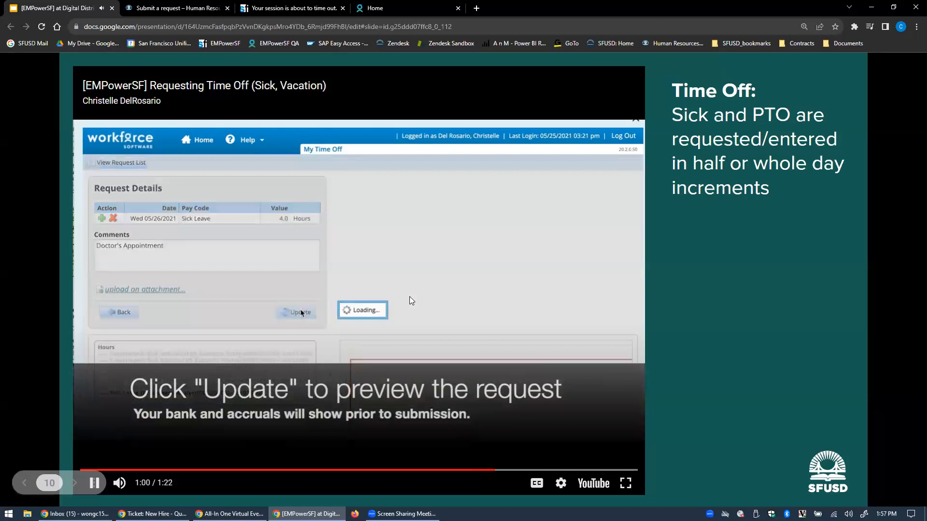
click(385, 259)
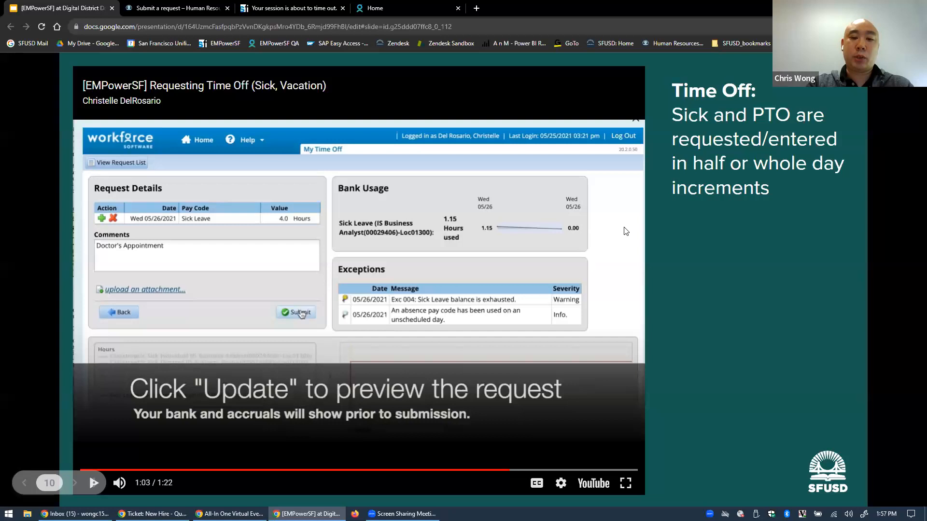
click(607, 281)
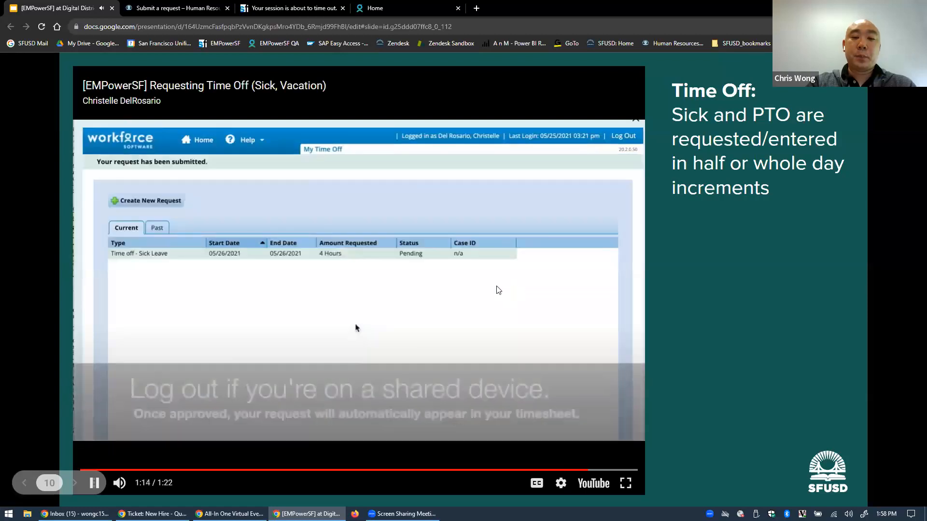
Pause at the log-out step, seek back to the submitted 4-hour sick leave request, and resume
click(457, 302)
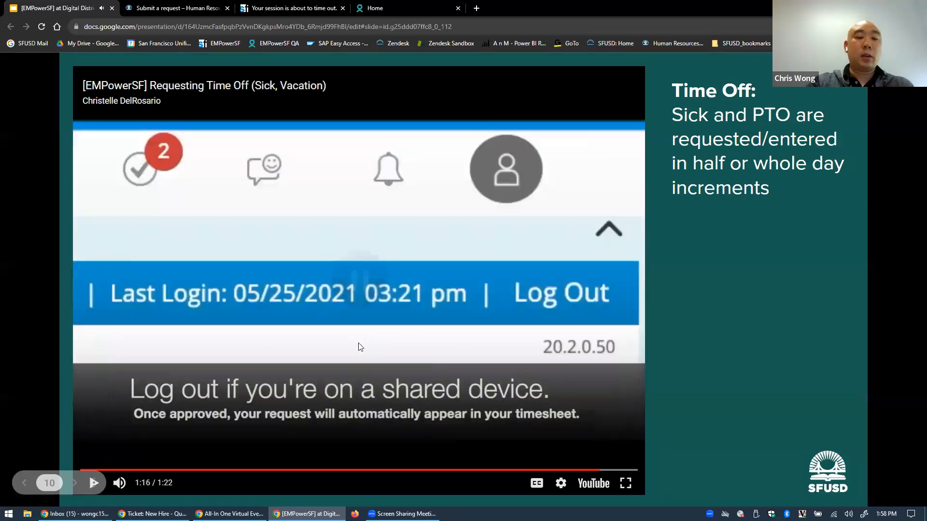
click(592, 469)
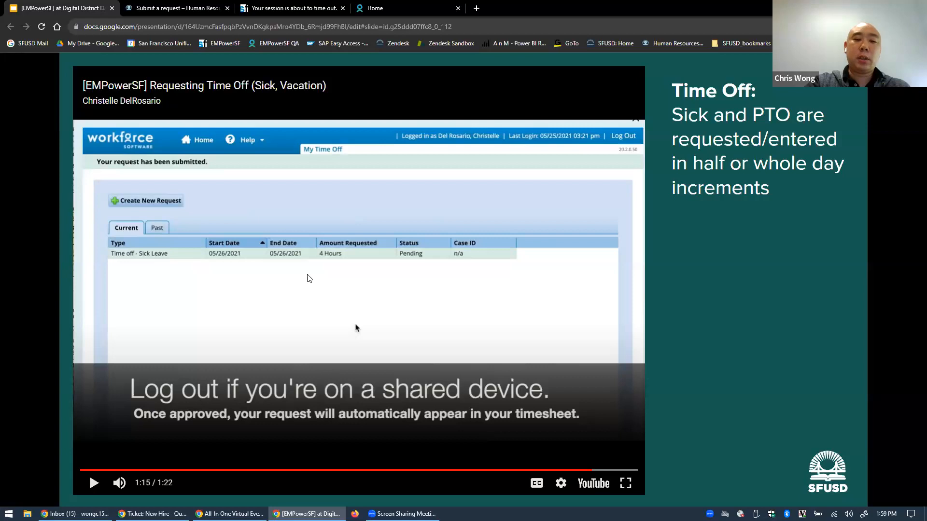
click(350, 318)
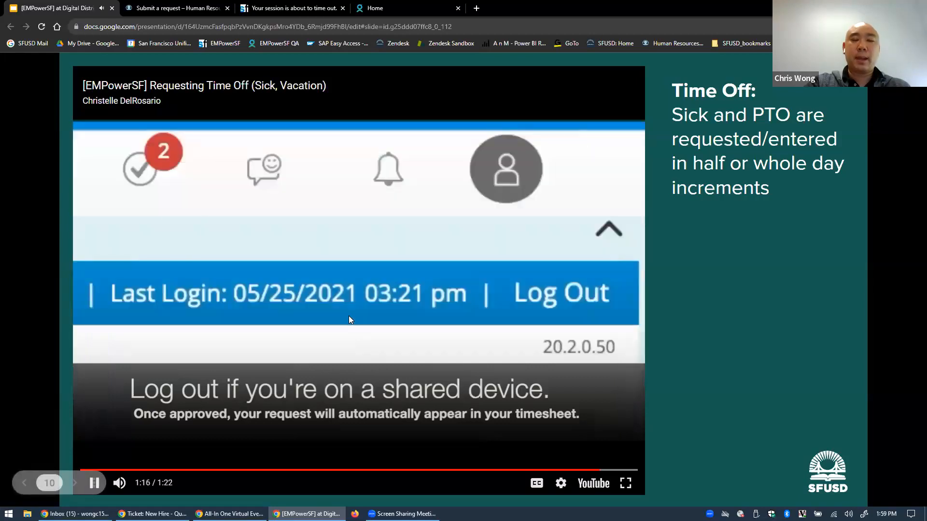
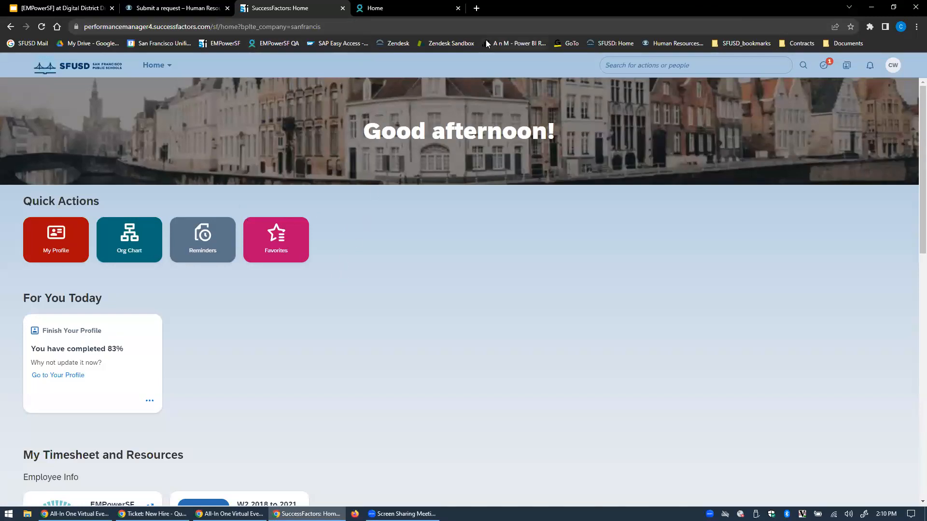
Restore the Chrome window, close the extra Home tab, and scroll down to the Time and Attendance tile
double_click(748, 9)
click(549, 107)
click(646, 107)
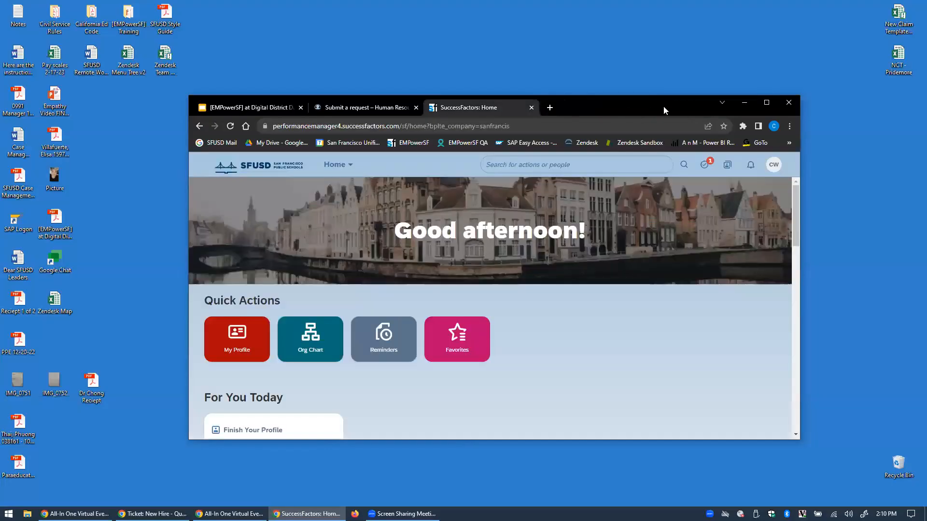
scroll(312, 325, down, 8)
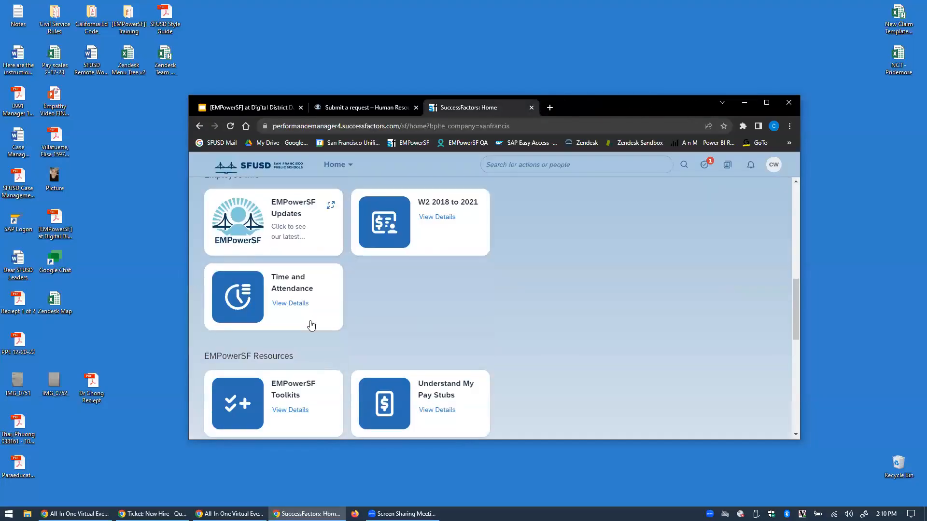
Launch Time and Attendance in a maximized browser window and go to My Time Off
click(312, 326)
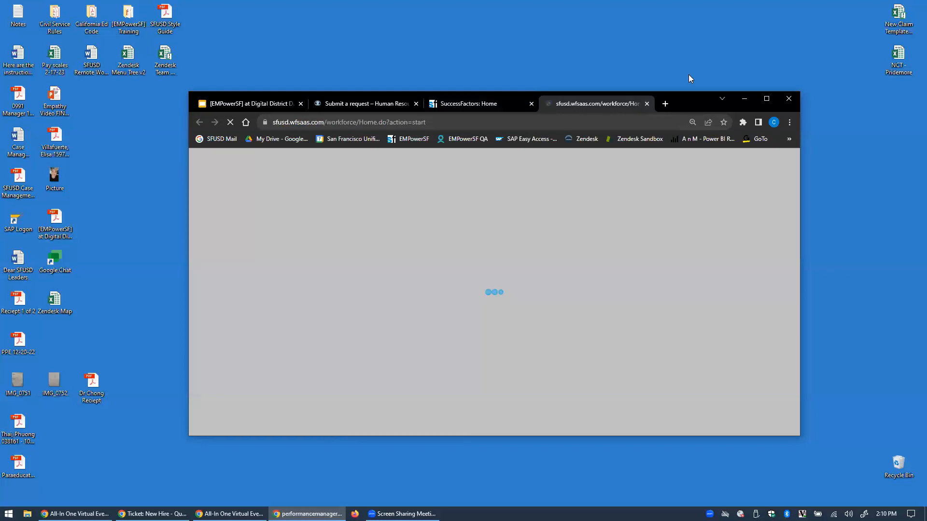
drag(692, 101, 658, 97)
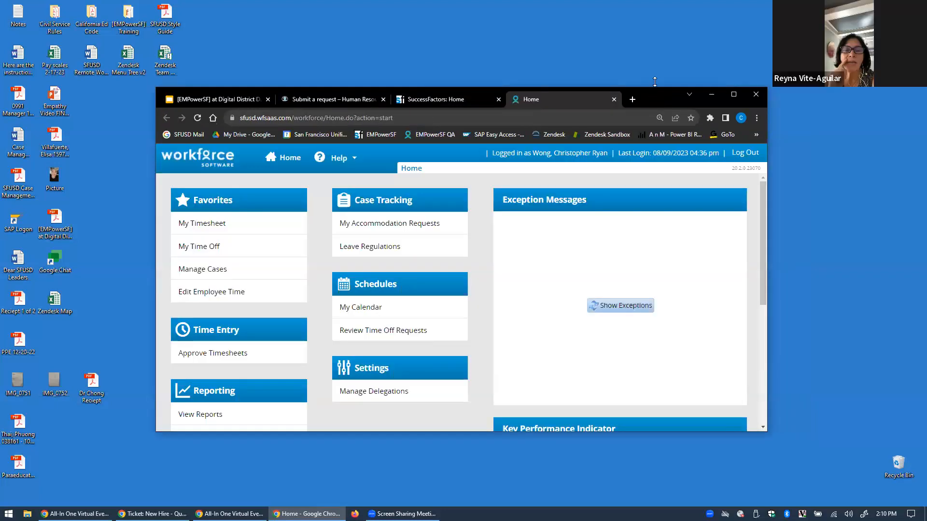
click(734, 94)
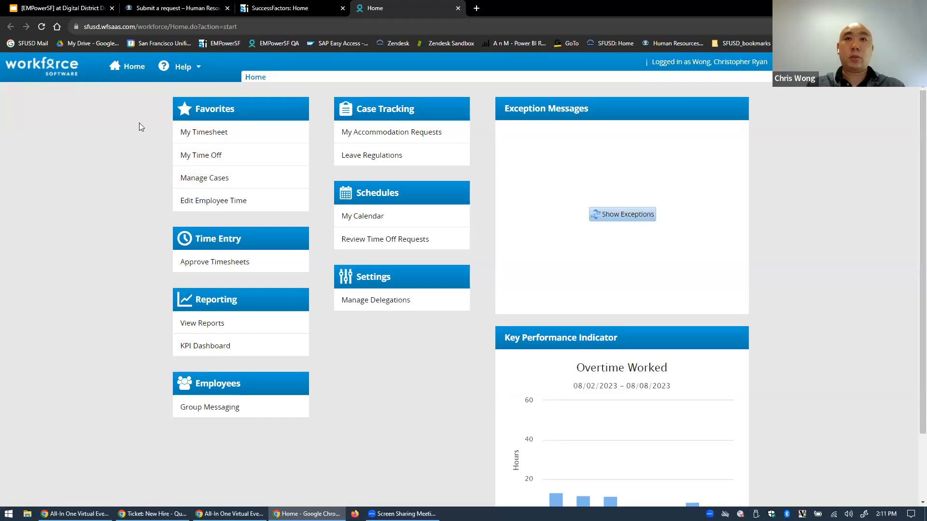
click(215, 156)
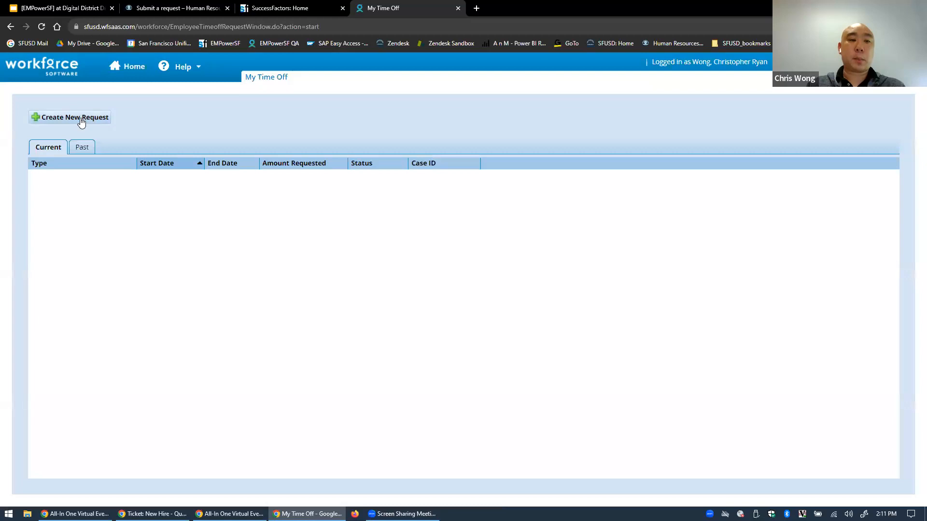
Start a new request at 150% browser zoom and continue with an Extended Leave of Absence request
click(81, 119)
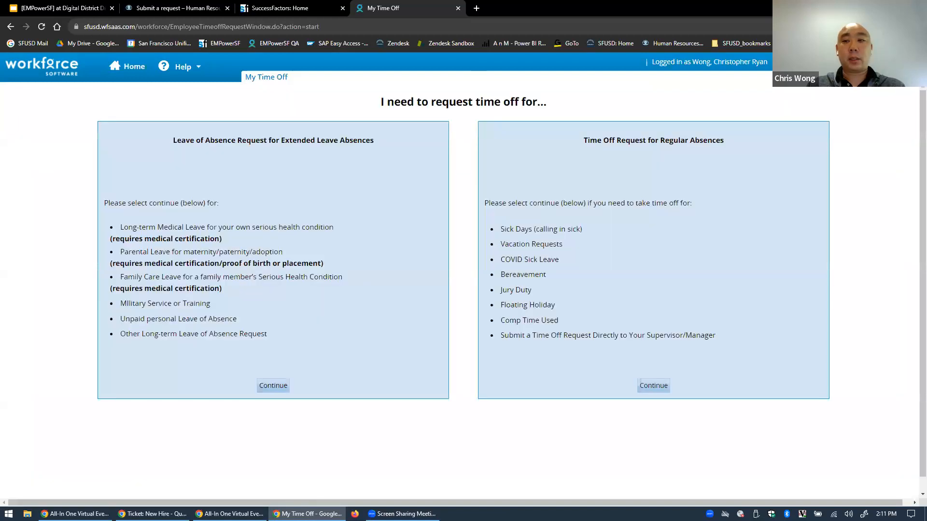
click(917, 27)
click(889, 128)
click(732, 105)
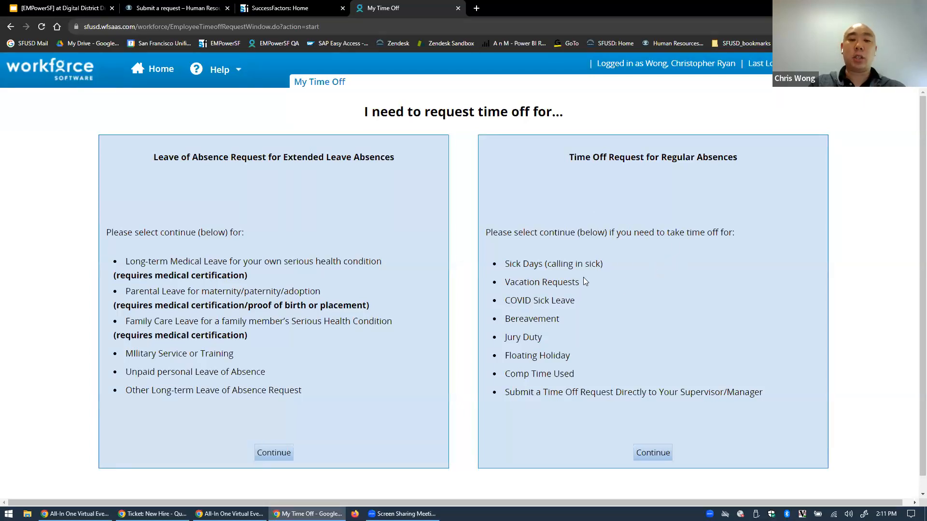
drag(574, 301, 505, 300)
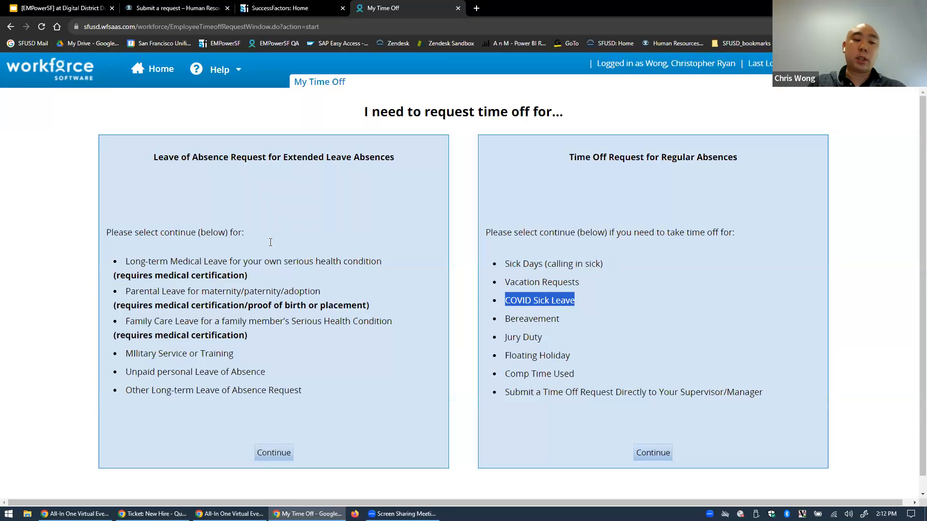
click(270, 453)
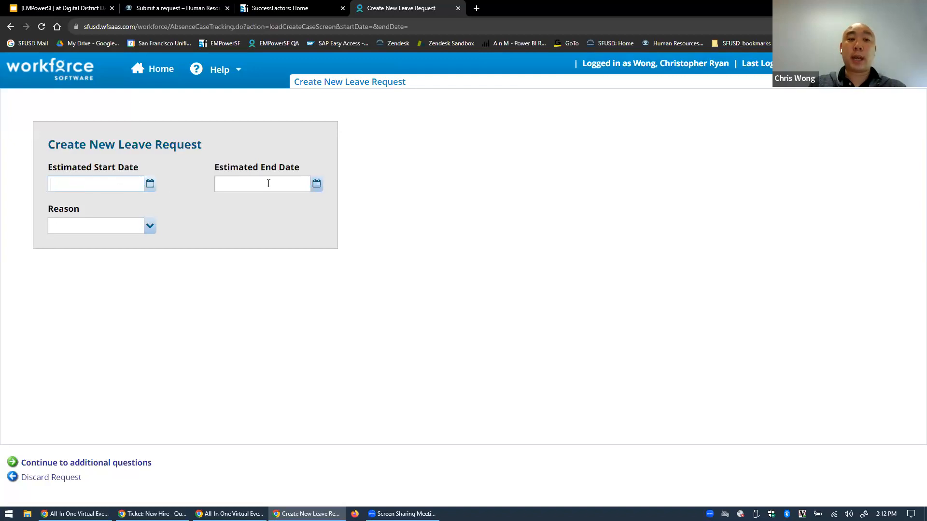
Set the estimated leave dates from 08/09/2023 to 08/23/2023
click(150, 188)
click(112, 250)
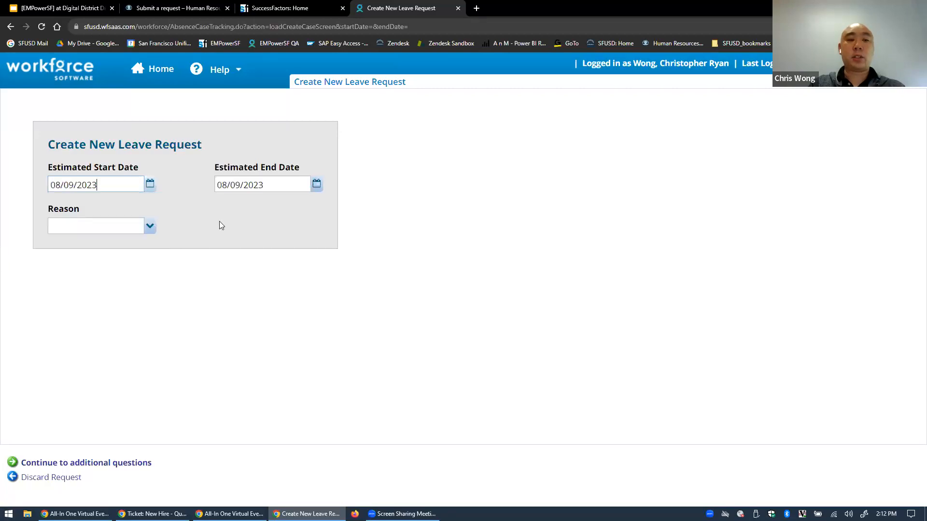
click(317, 189)
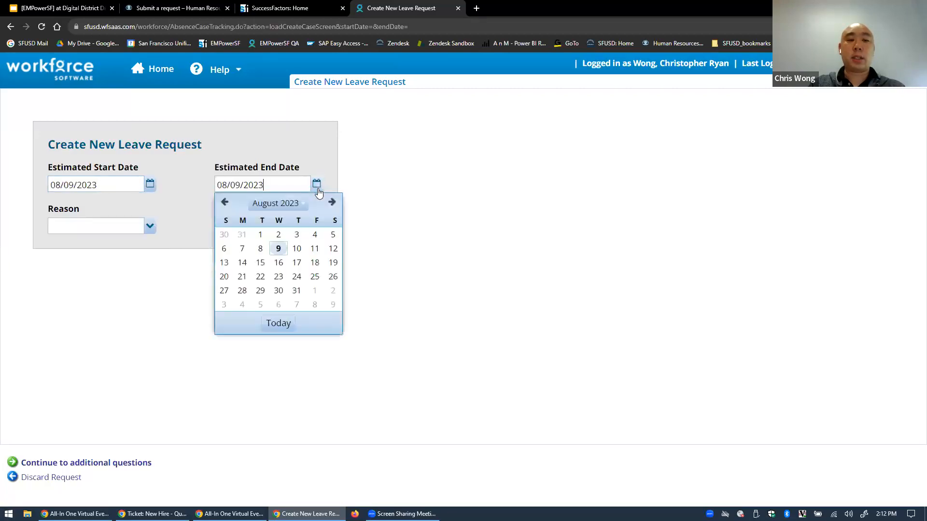
click(279, 277)
Choose 'I need time to bond with a new child' as the leave reason
click(150, 226)
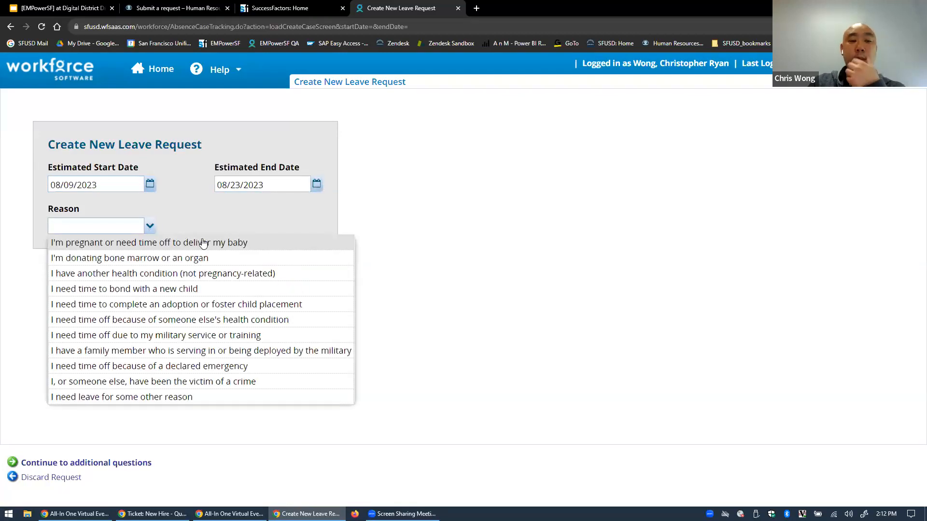
mouse_move(221, 261)
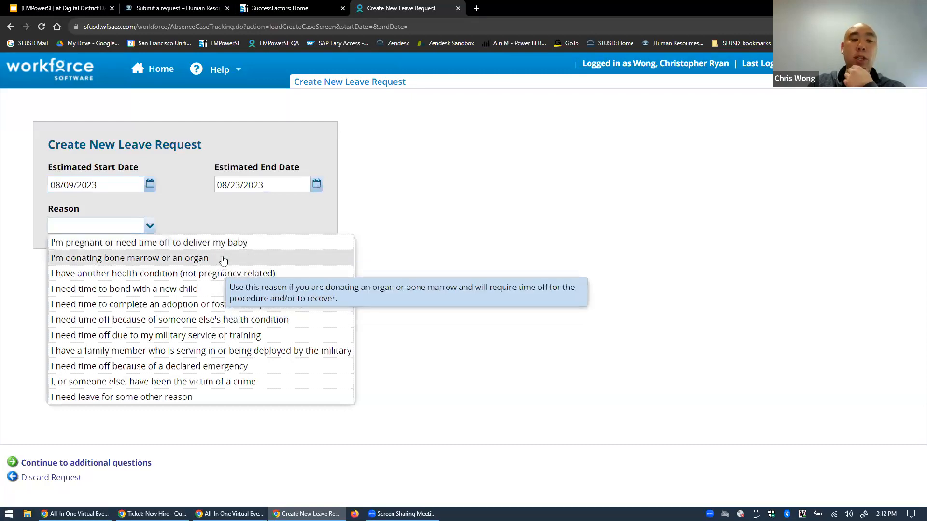
mouse_move(192, 276)
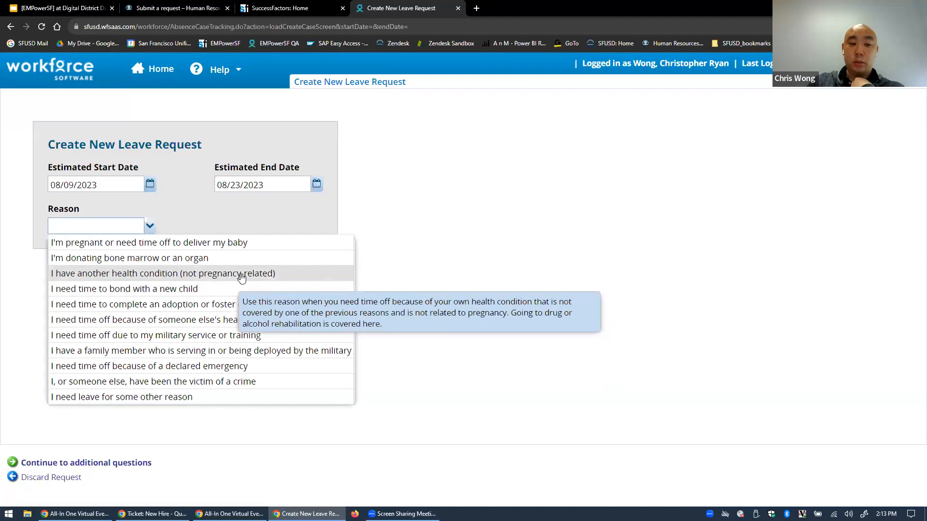
click(172, 292)
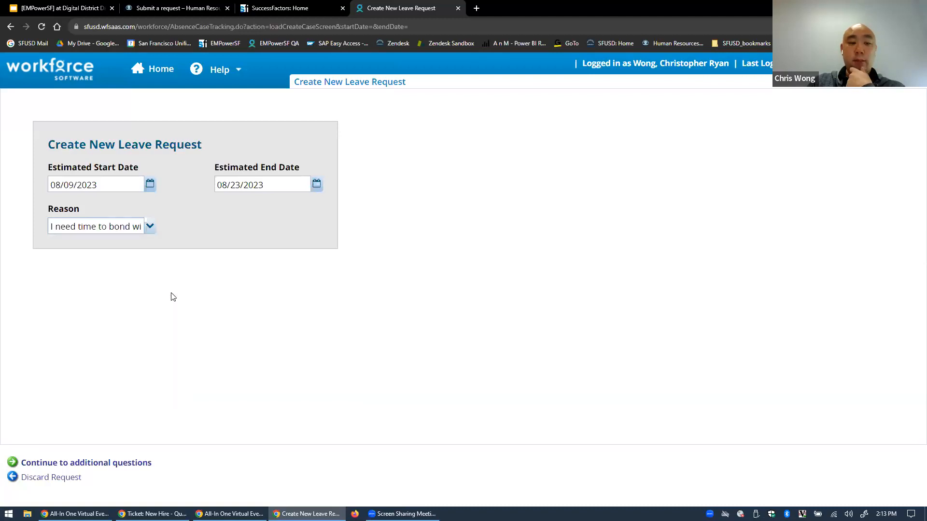
Specify the leave is for a Newborn Child born 08/10/2023
click(103, 463)
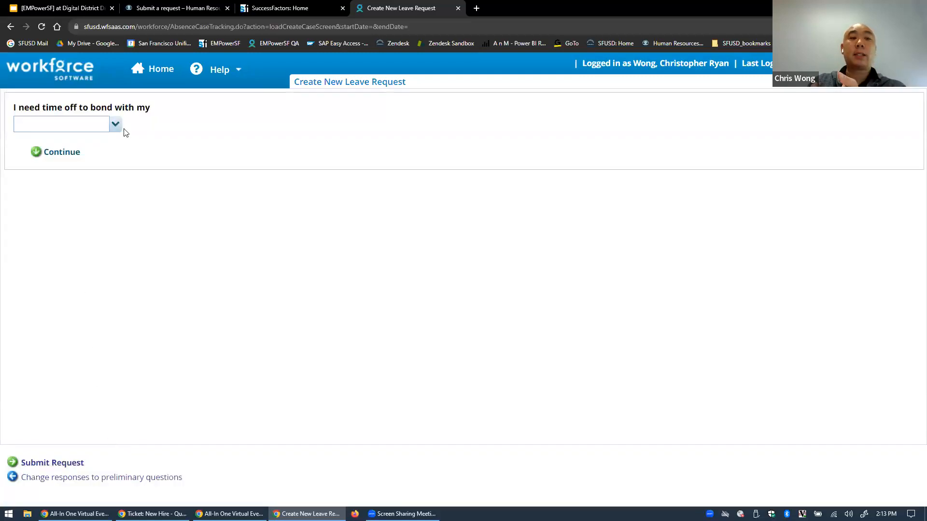
click(116, 124)
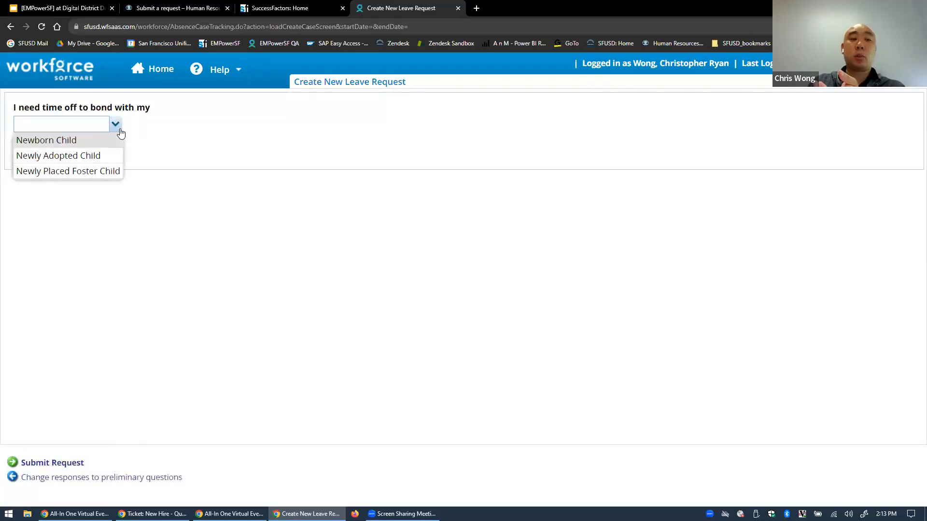
click(80, 141)
click(63, 153)
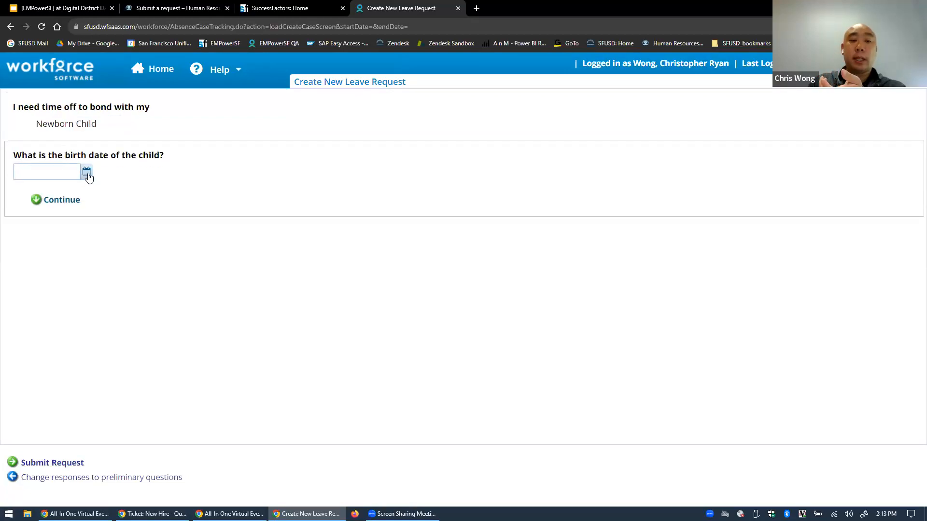
click(87, 173)
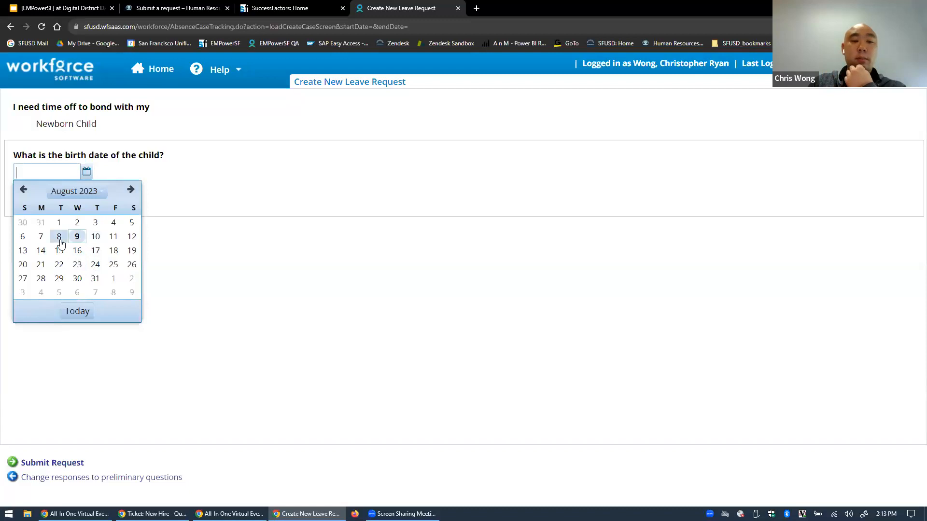
click(95, 236)
click(65, 205)
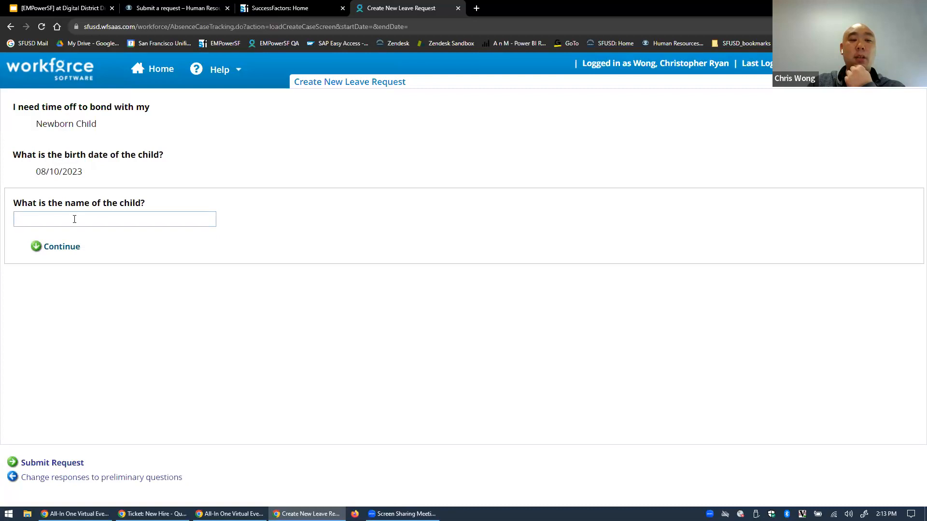
Enter a placeholder child name and set the absence pattern to 'All day, every day'
click(74, 219)
text(dsgdsgrsg)
click(59, 248)
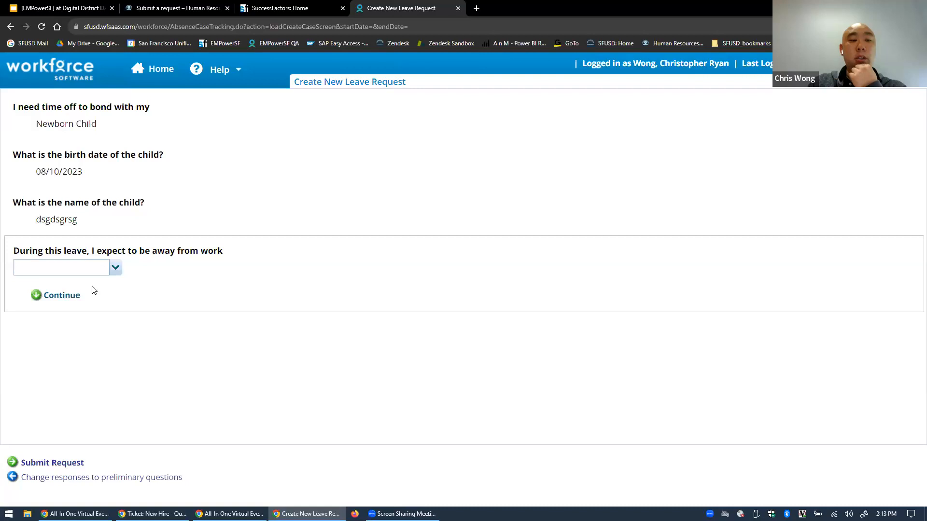
click(114, 270)
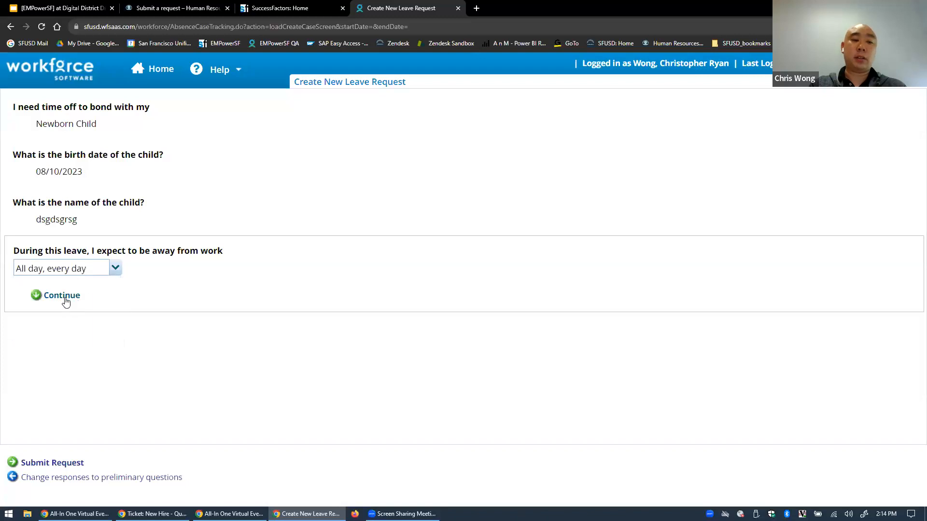
click(66, 301)
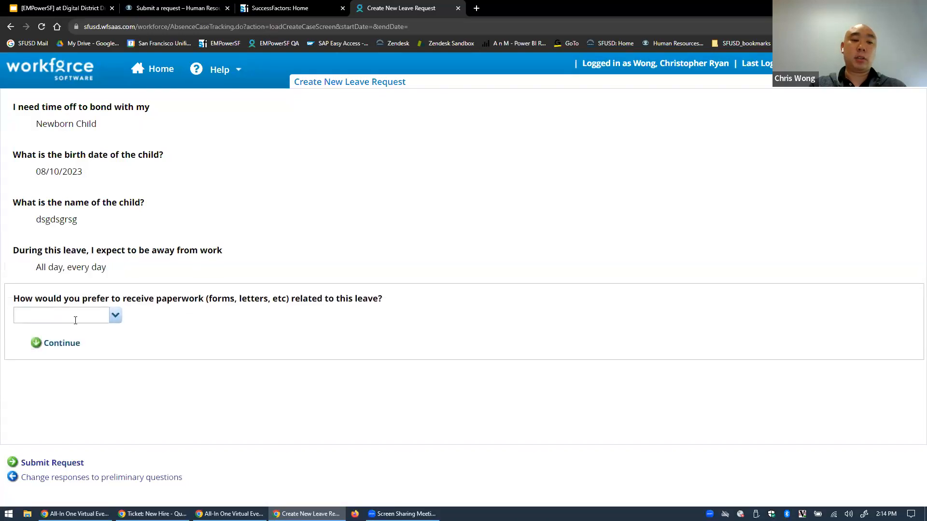
Choose Email as the way to receive leave paperwork
click(115, 314)
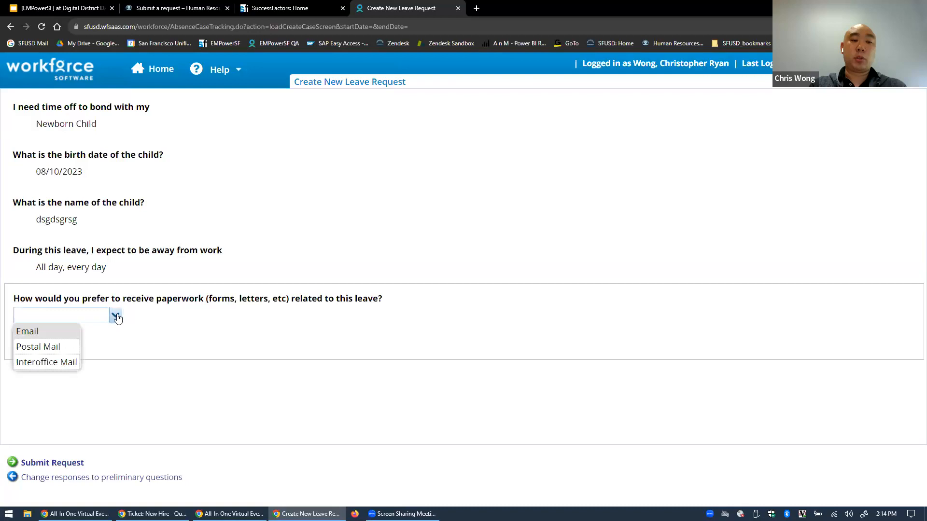
click(39, 336)
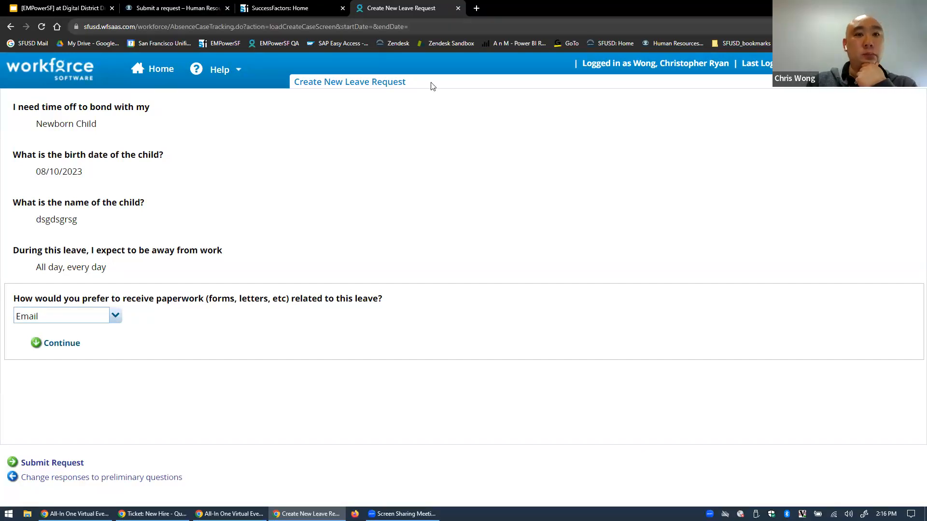
Abandon the unsubmitted leave request and return to the Workforce home page
click(157, 71)
click(509, 83)
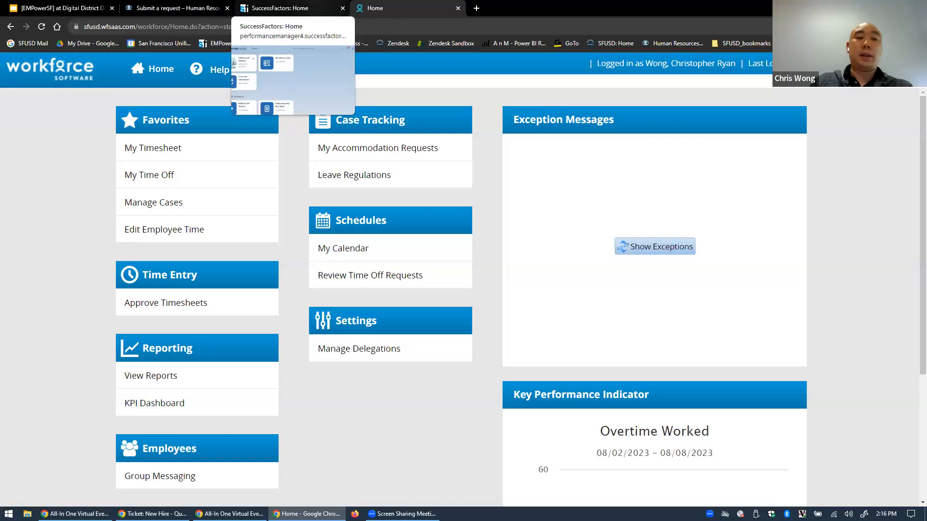
Open My Employee File in SuccessFactors and scroll through Pay Information to the W4, W2 and Pay Statement links
click(285, 8)
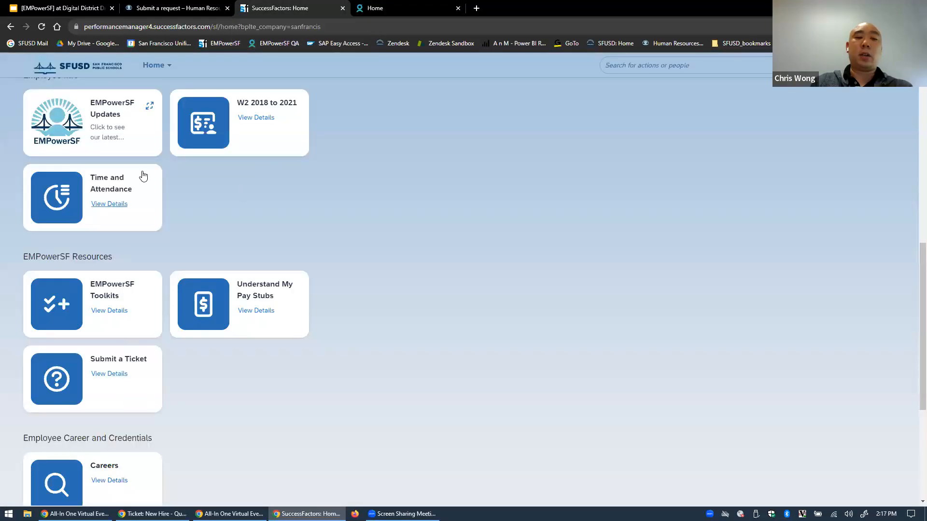
scroll(194, 242, up, 8)
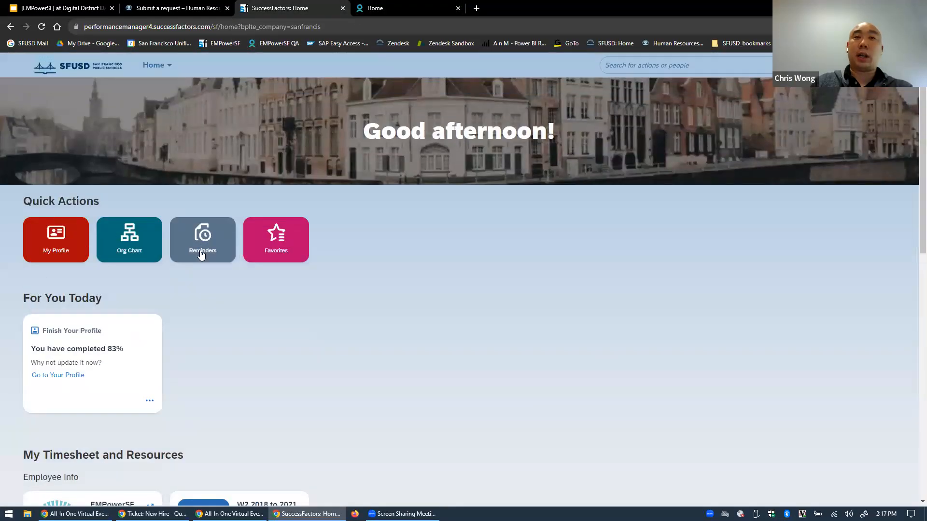
click(147, 74)
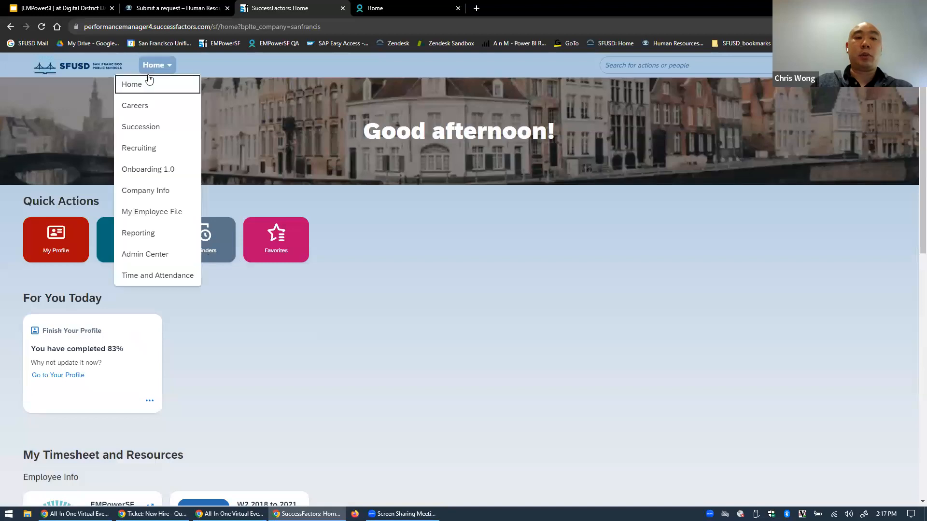
click(152, 213)
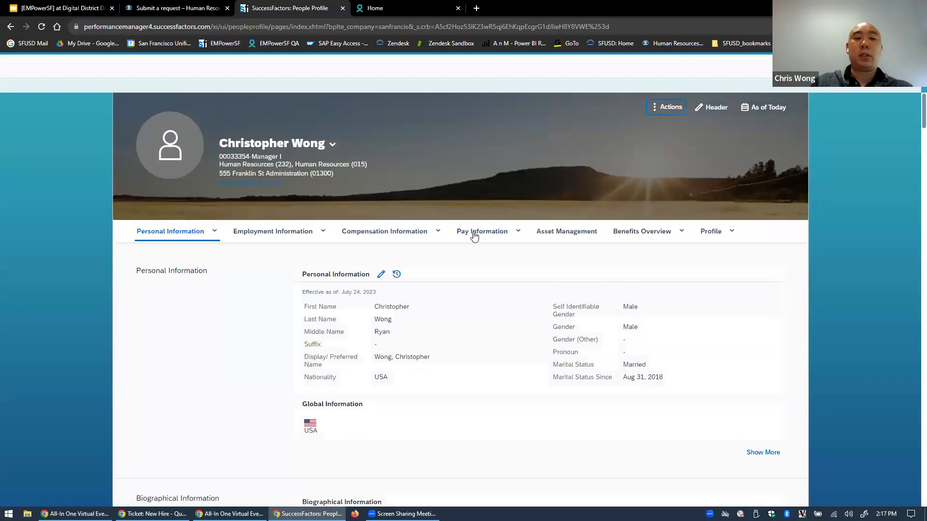
click(471, 223)
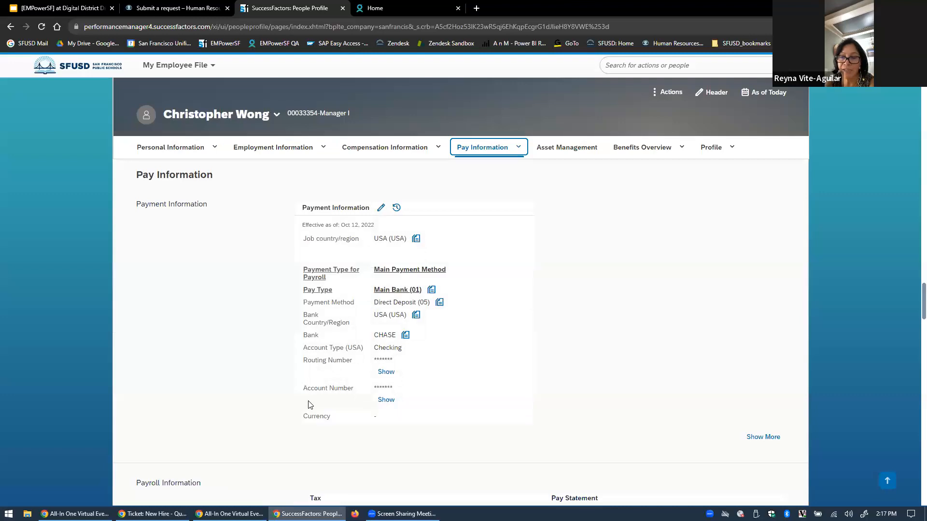
scroll(313, 413, down, 4)
scroll(316, 421, down, 1)
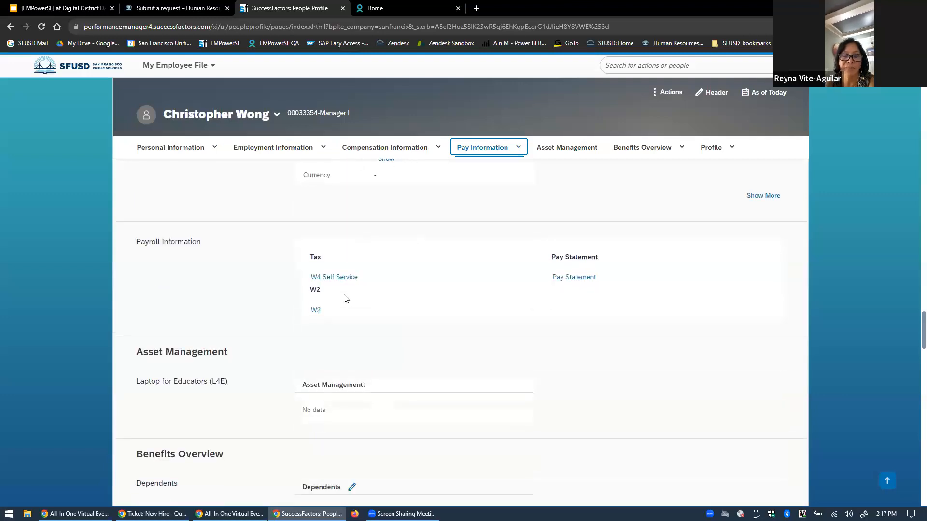